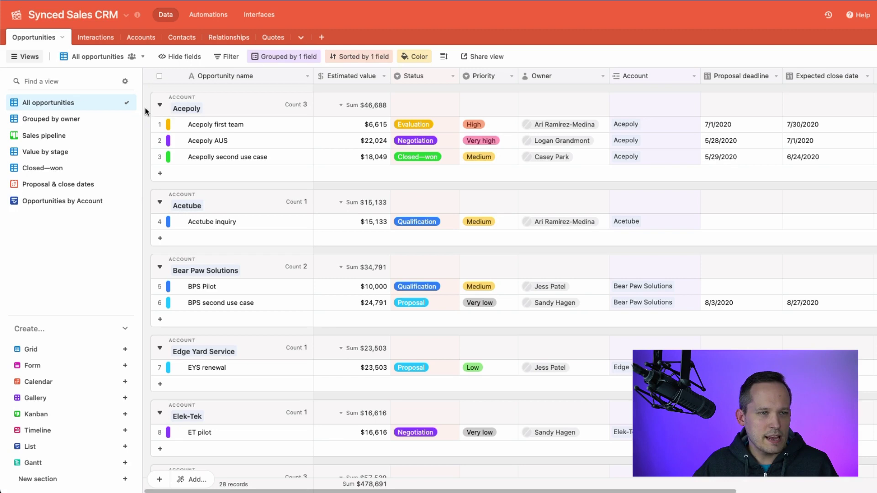
- Open the Opportunities by Account list view and compare it against the All opportunities grid
mouse_move(132, 106)
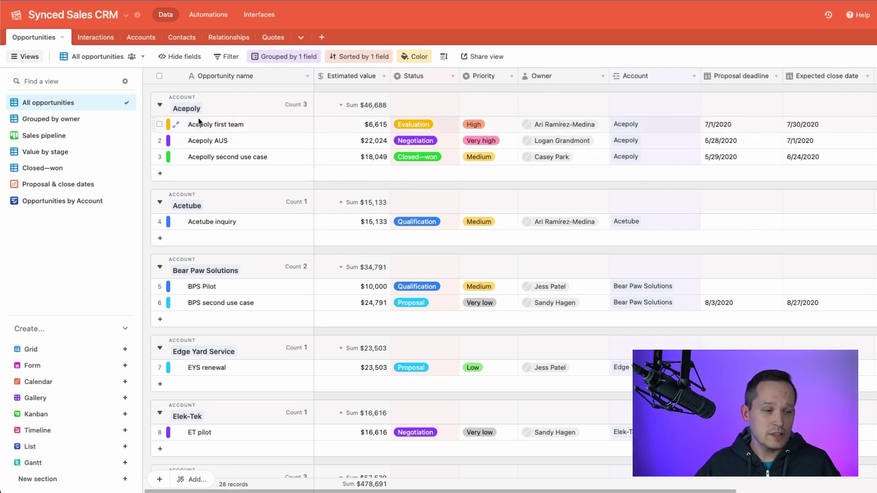
mouse_move(79, 391)
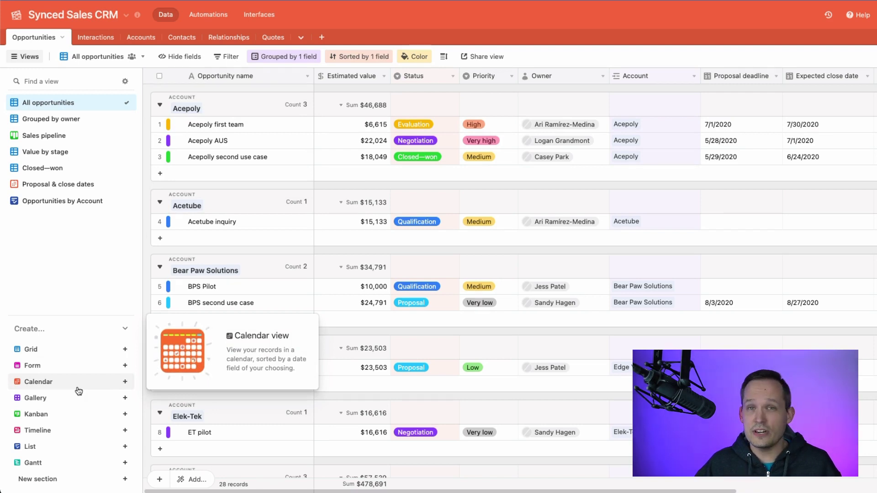
mouse_move(81, 447)
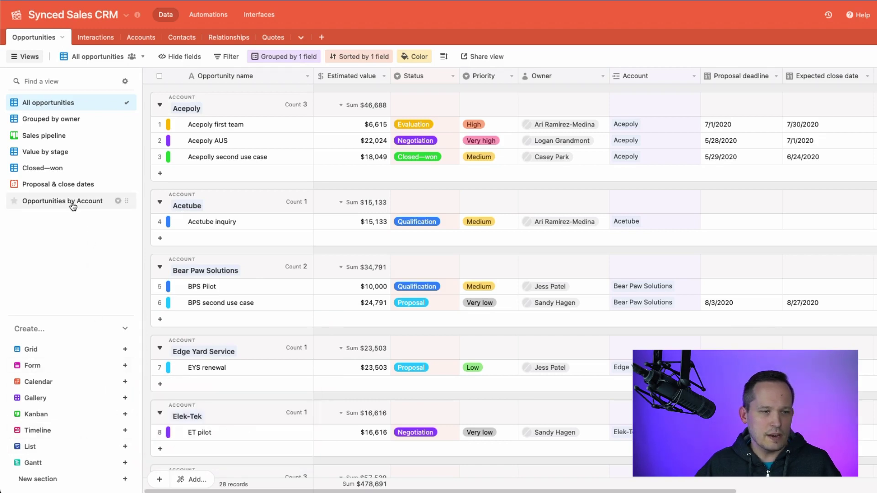
mouse_move(73, 206)
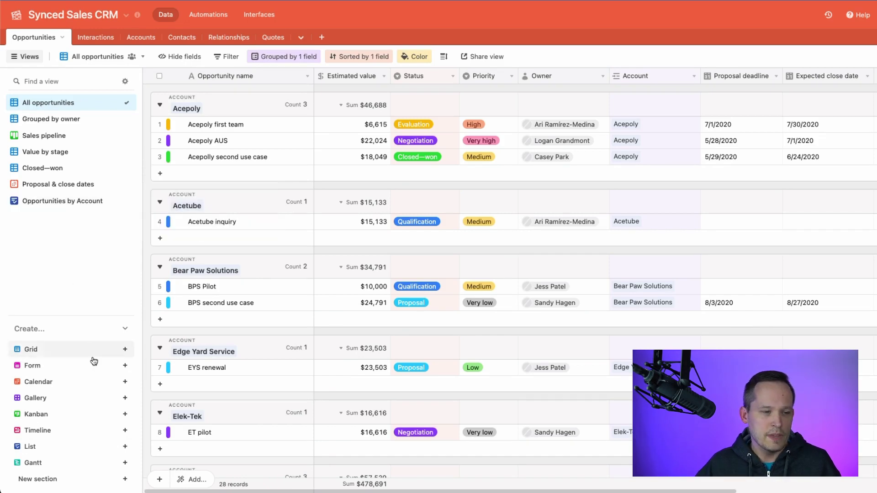
mouse_move(128, 450)
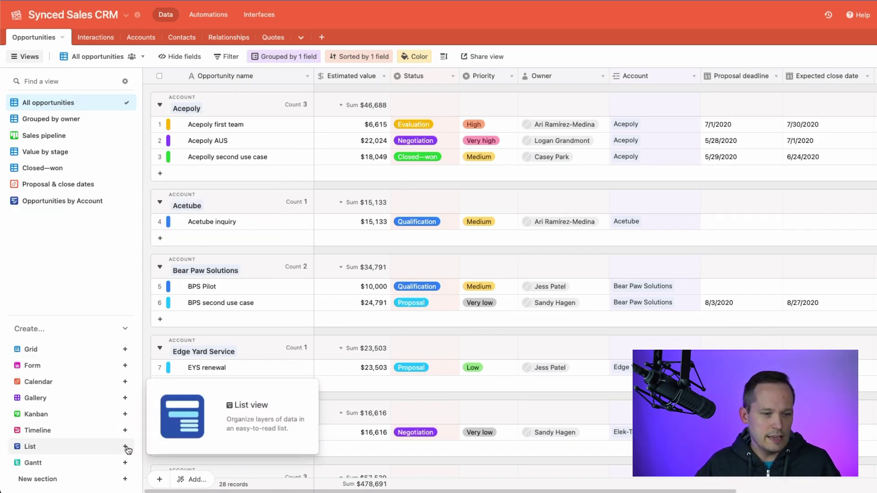
click(64, 204)
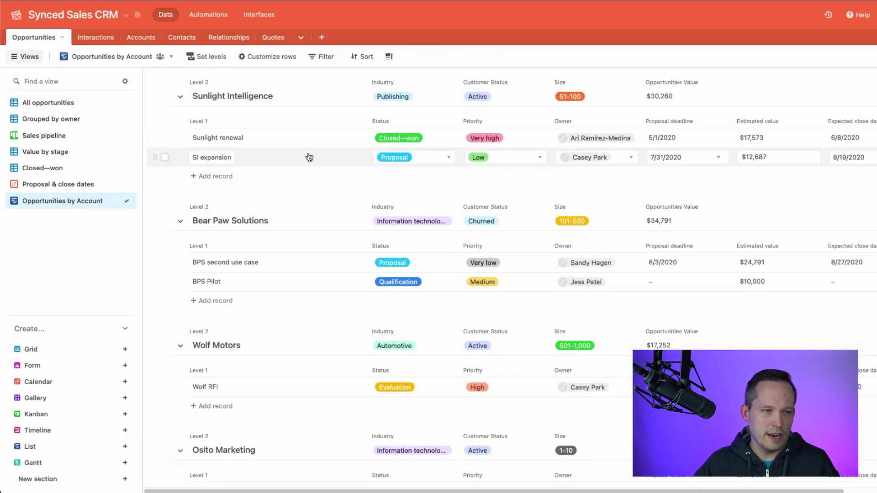
click(62, 105)
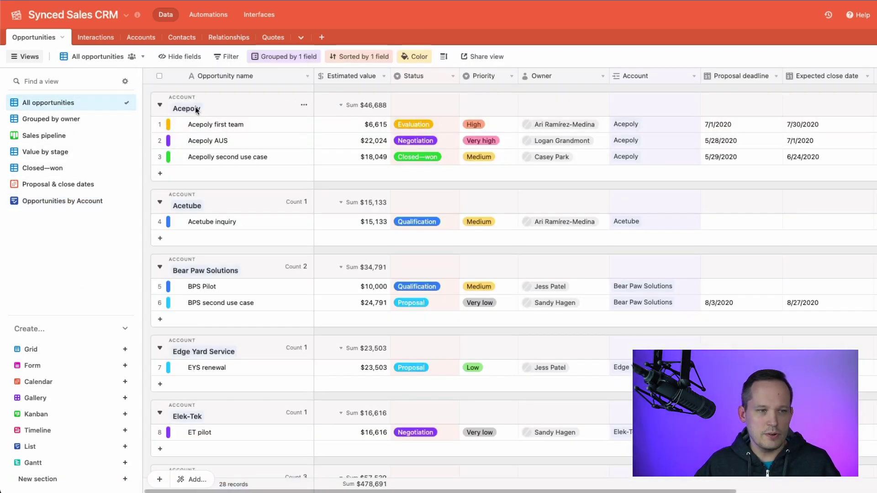
click(51, 203)
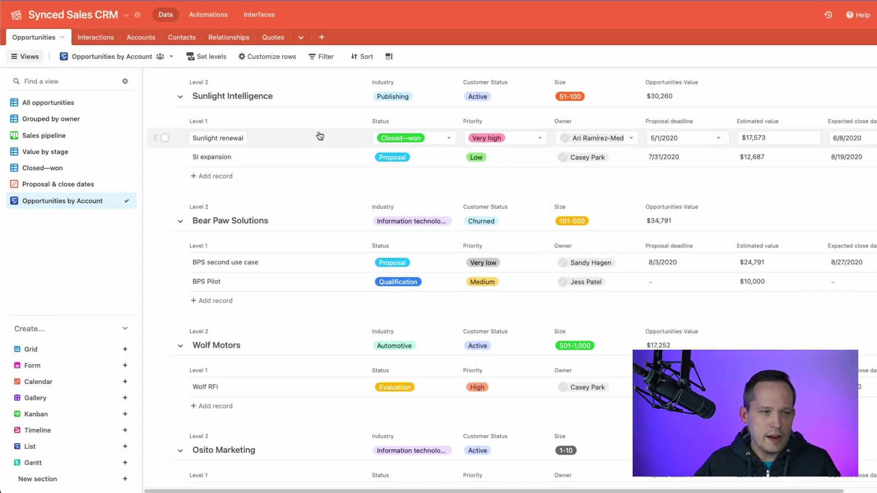
- Collapse and re-expand the Sunlight Intelligence group, then show the list's level settings
scroll(320, 136, down, 1)
scroll(319, 135, down, 1)
scroll(317, 136, up, 2)
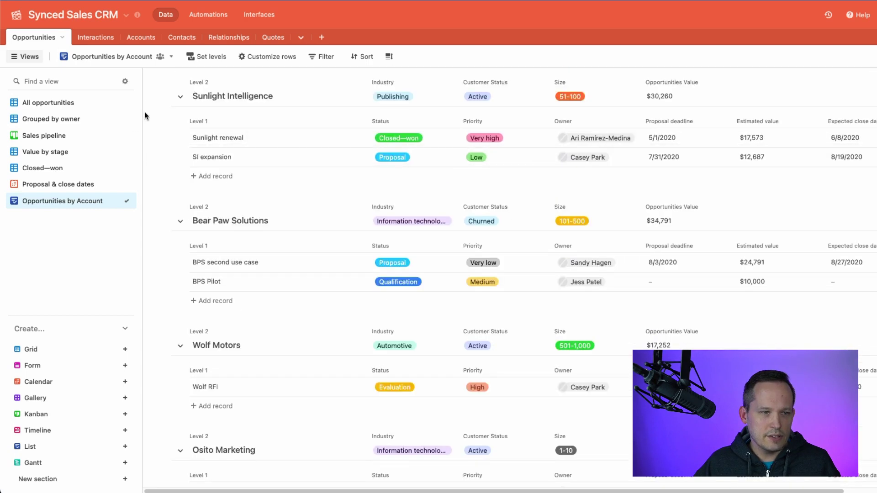
click(180, 97)
click(180, 97)
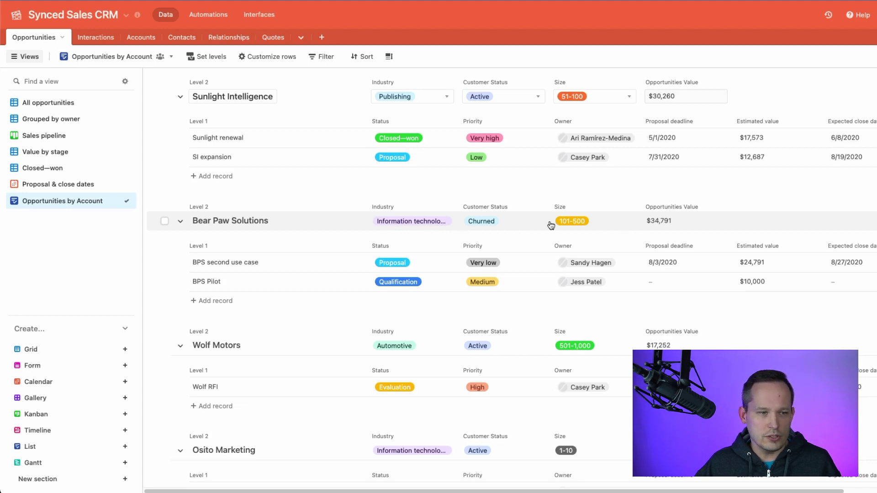
click(214, 57)
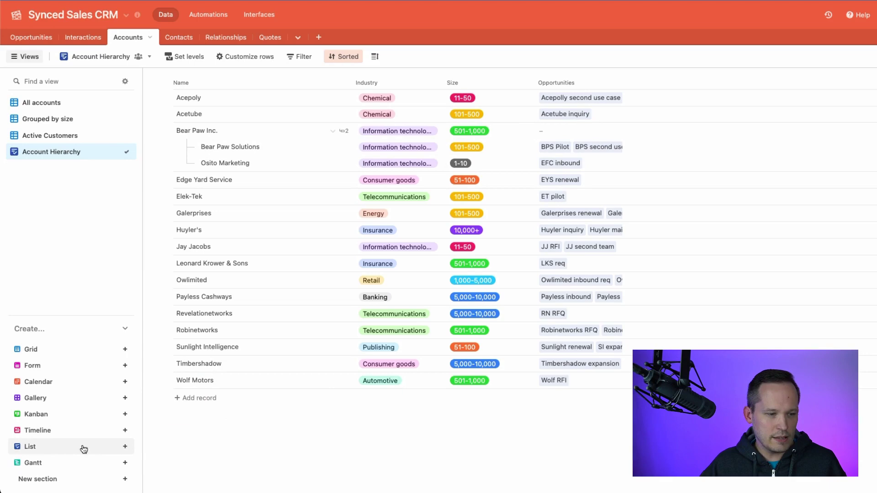
- Create a List 2 view of Accounts, close its level setup, and return to Opportunities by Account
click(126, 447)
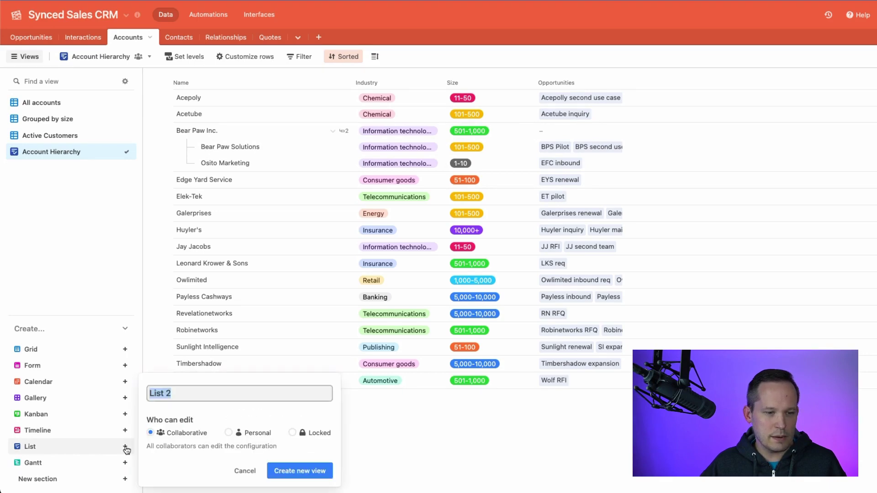
click(282, 471)
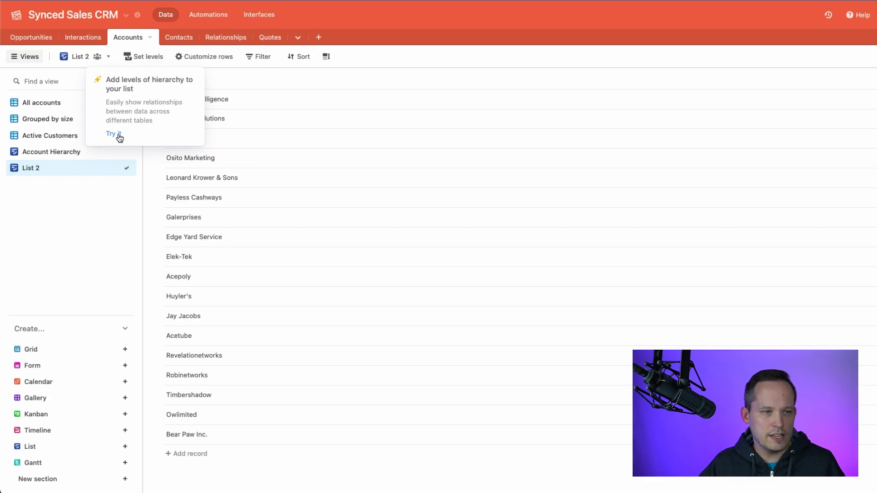
click(114, 135)
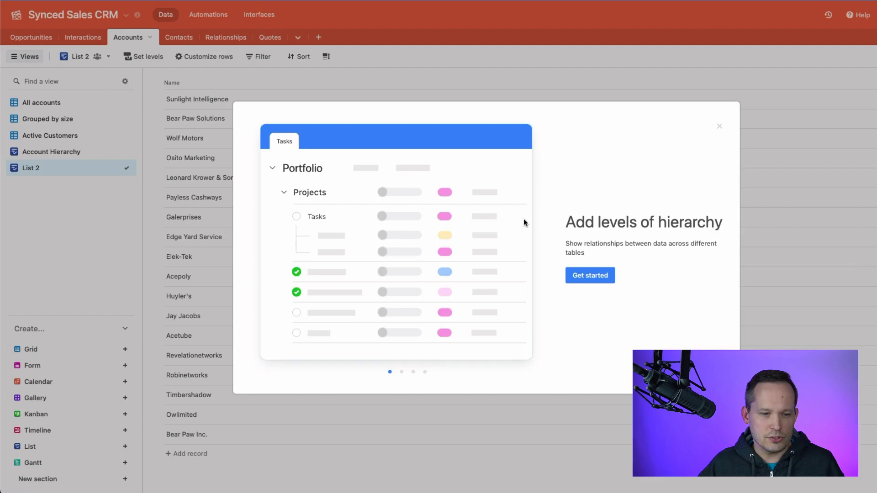
click(584, 276)
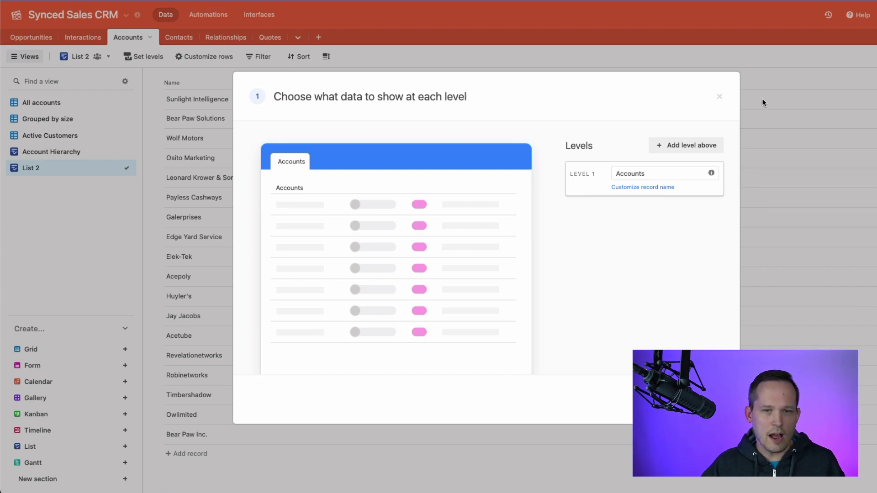
click(718, 100)
click(30, 37)
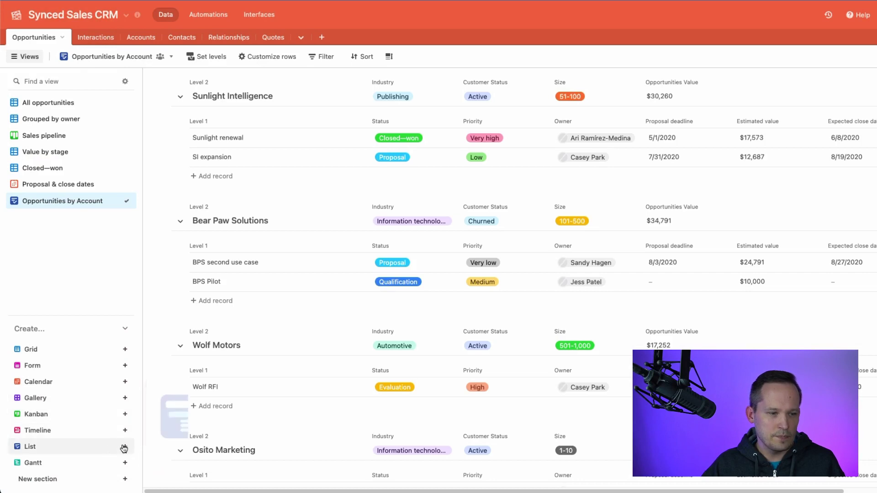
- Create a new List 2 view of Opportunities and start its level setup
click(124, 447)
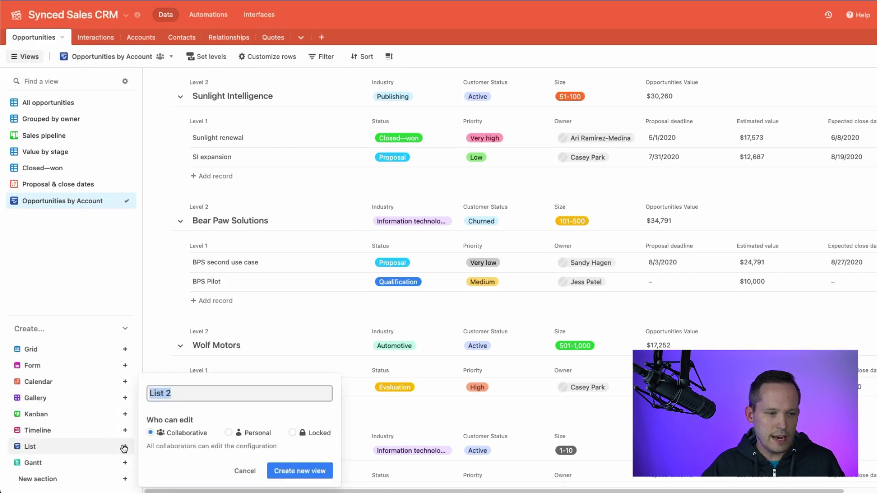
click(320, 474)
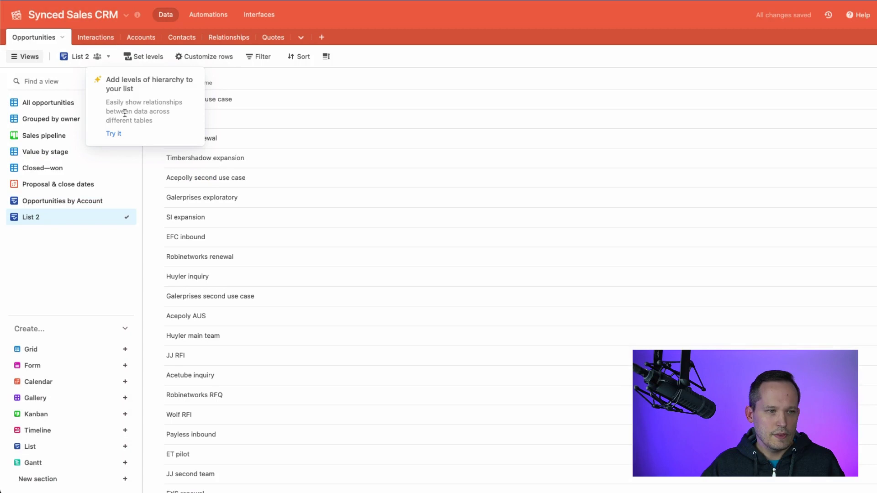
click(112, 134)
click(594, 276)
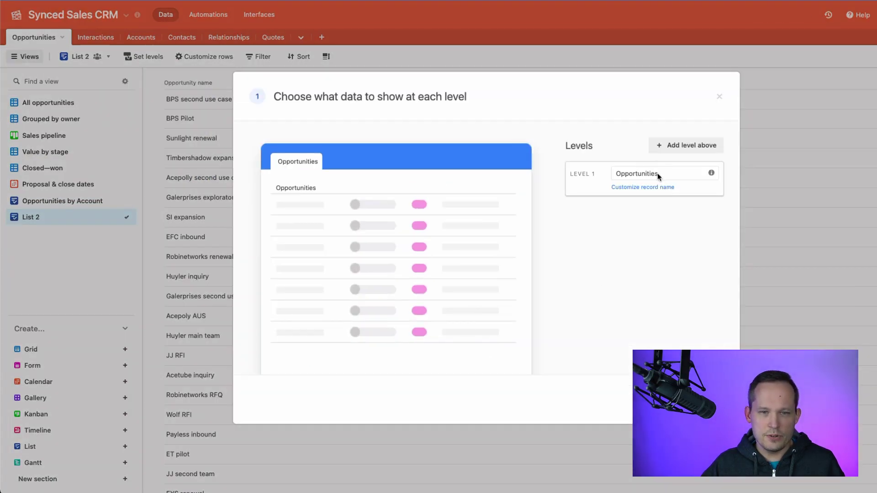
- Add Accounts as Level 2 above Opportunities, then add an empty Level 3 above it
click(673, 149)
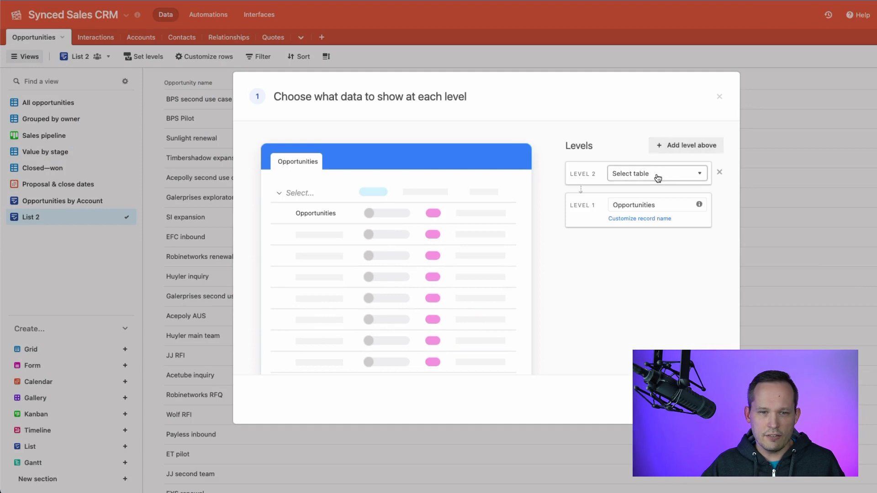
click(658, 175)
click(637, 240)
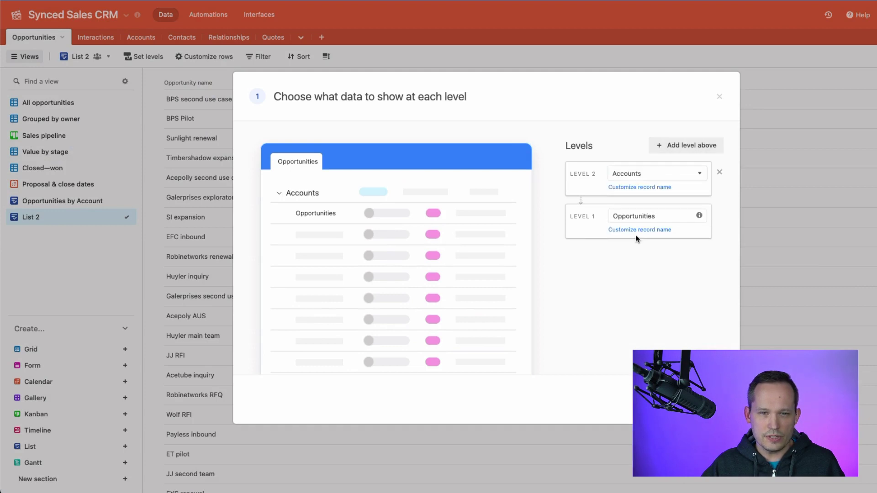
click(688, 147)
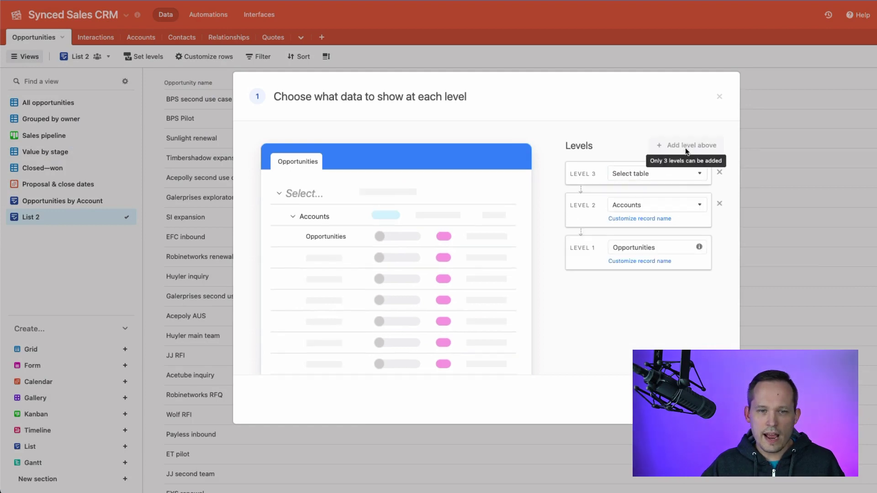
click(678, 177)
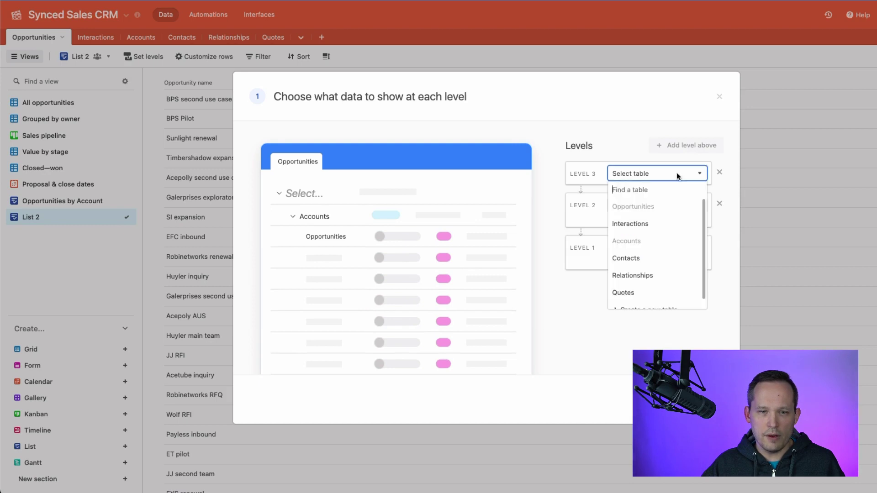
- Browse Level 3's table choices without picking one, then remove the empty Level 3
click(592, 307)
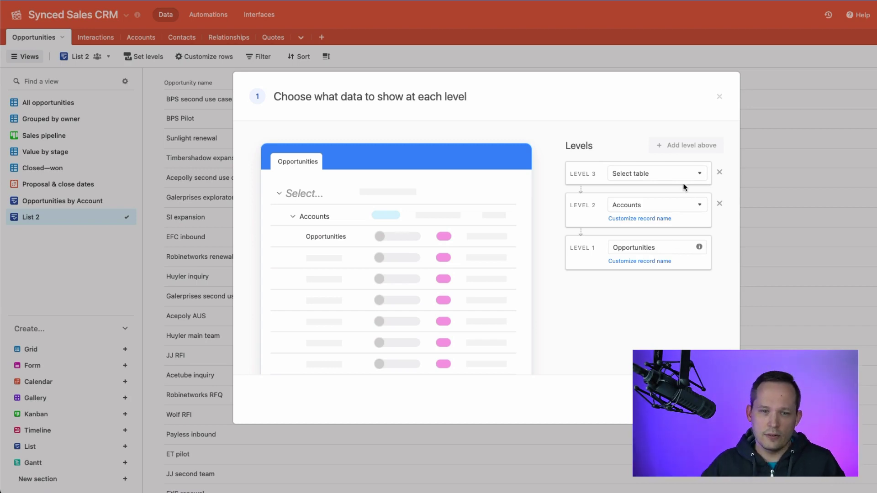
click(676, 173)
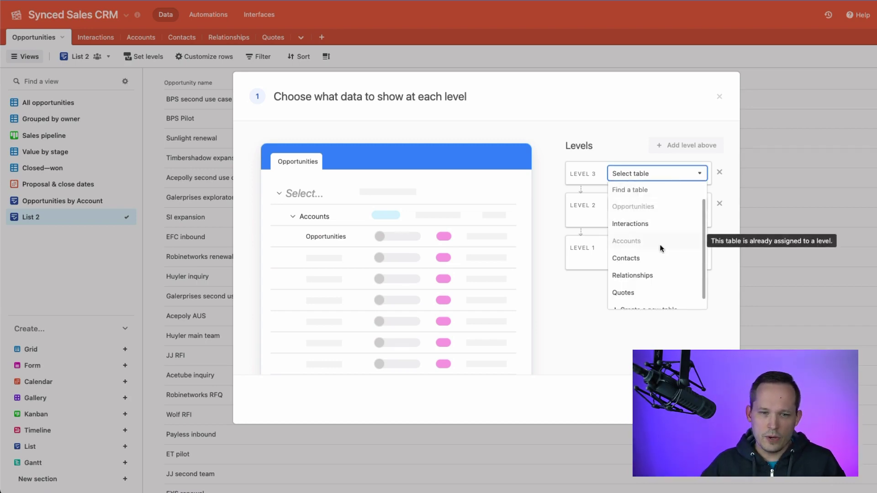
scroll(664, 264, down, 1)
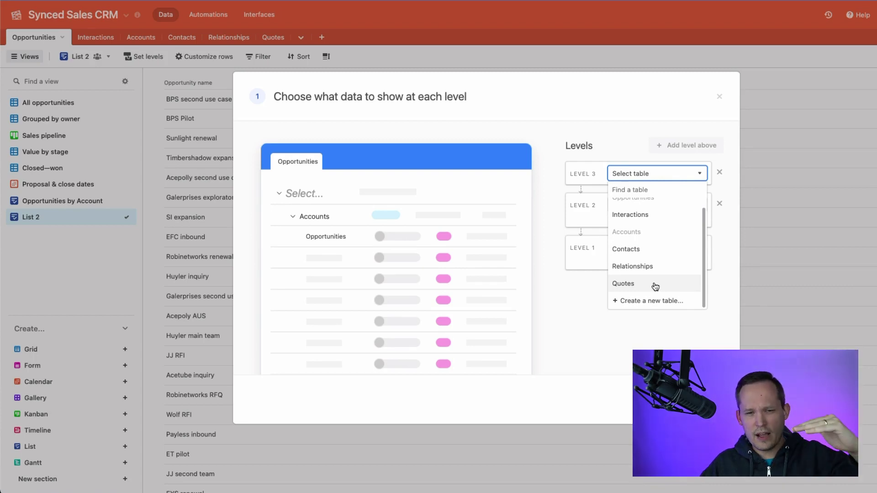
click(585, 325)
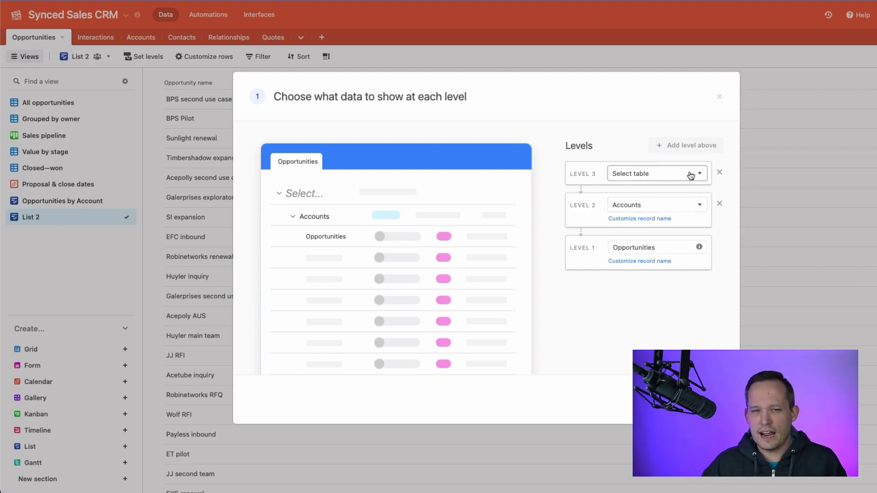
click(720, 173)
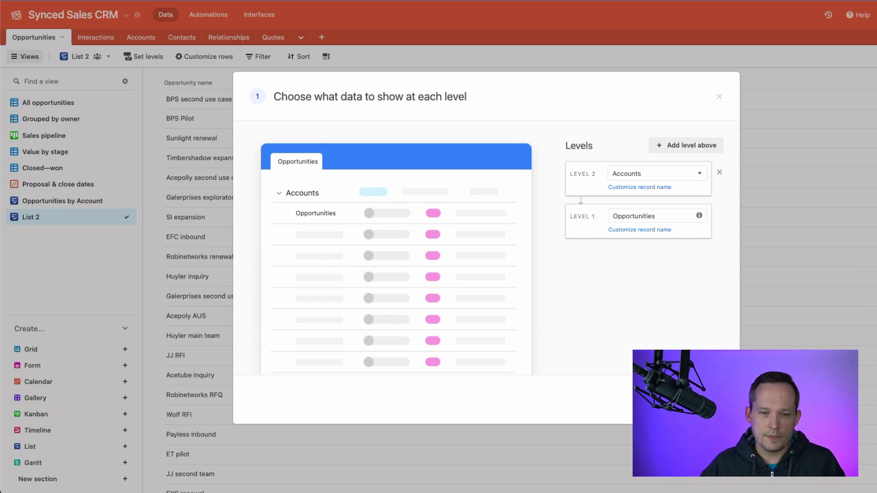
- Move to linking levels and confirm Accounts connects to Opportunities via the Opportunities field
click(715, 399)
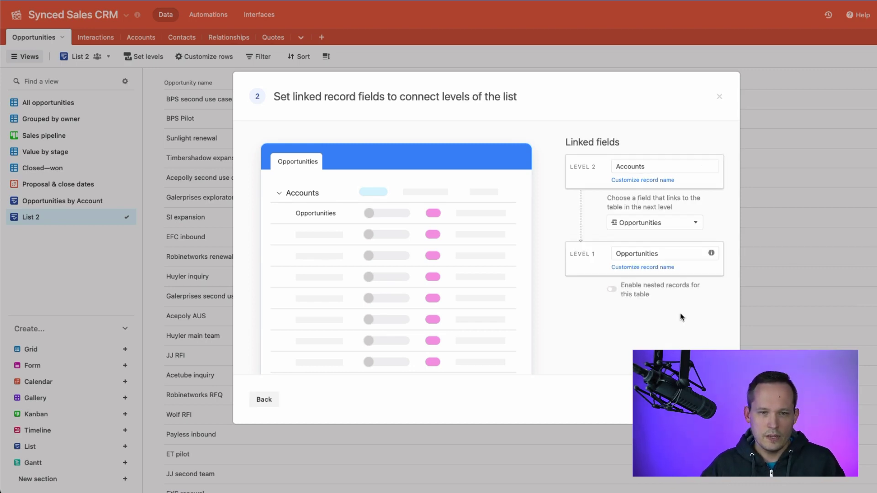
click(695, 224)
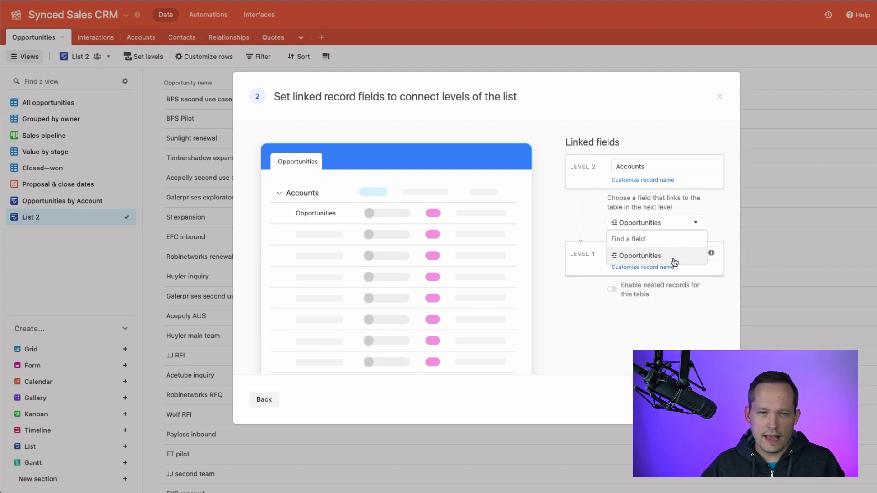
click(662, 334)
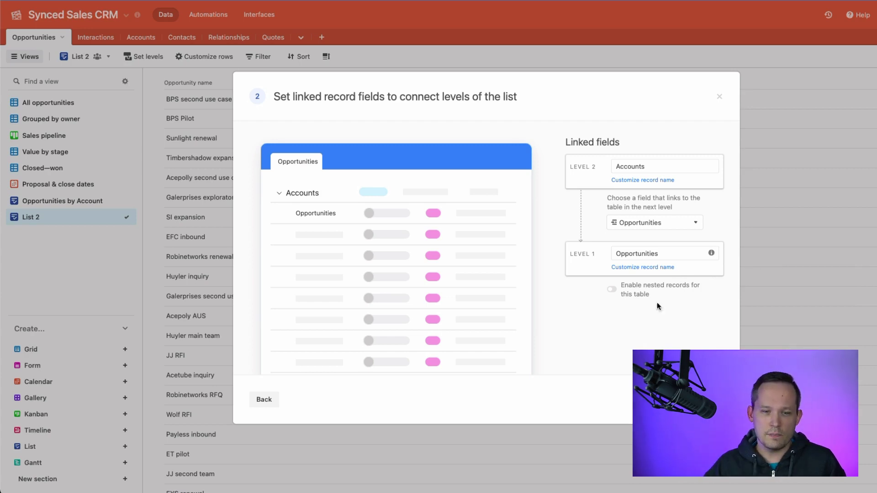
- Show Industry, Customer Status, Size, Opportunities Value for accounts, plus Estimated value and Expected close date for opportunities
key(Return)
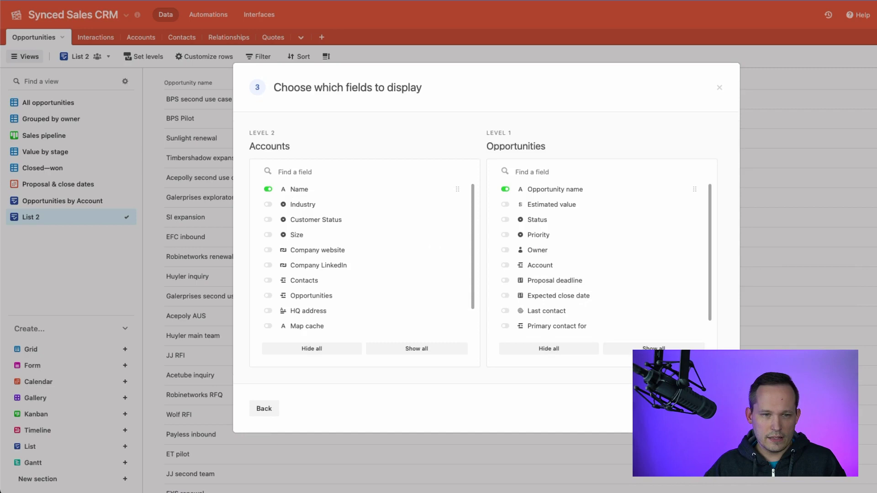
scroll(349, 235, down, 1)
scroll(349, 237, up, 1)
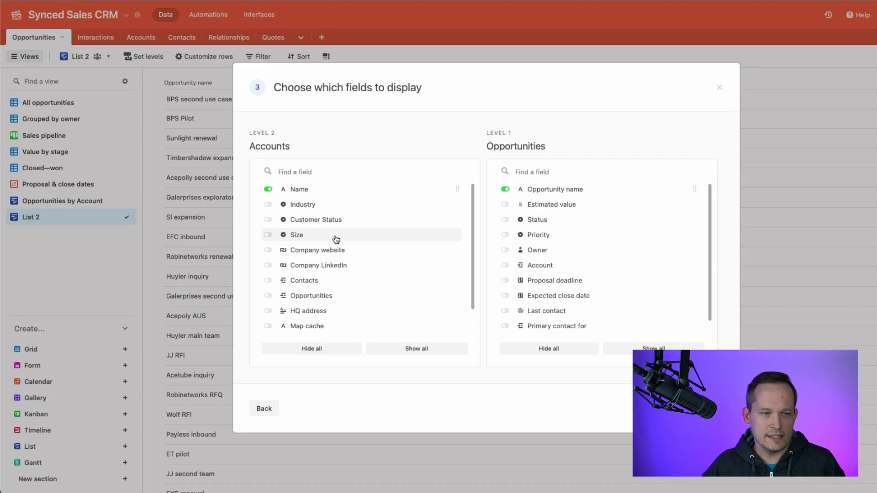
click(269, 204)
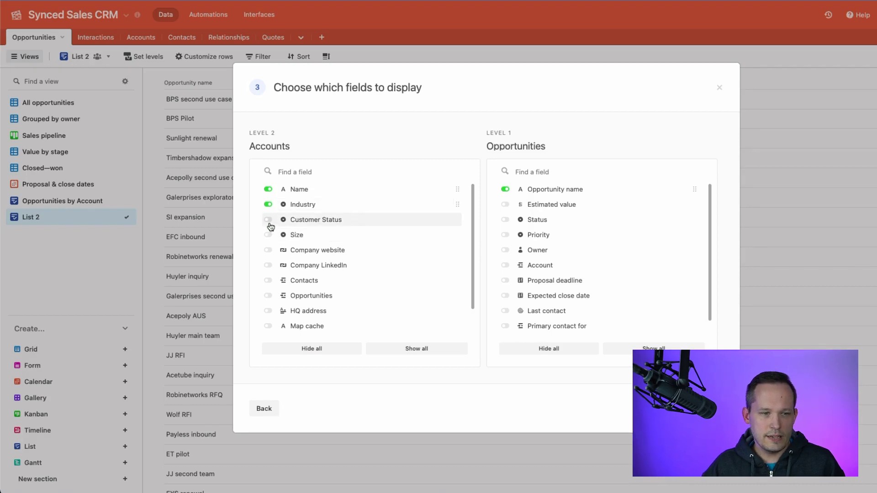
click(269, 221)
click(268, 236)
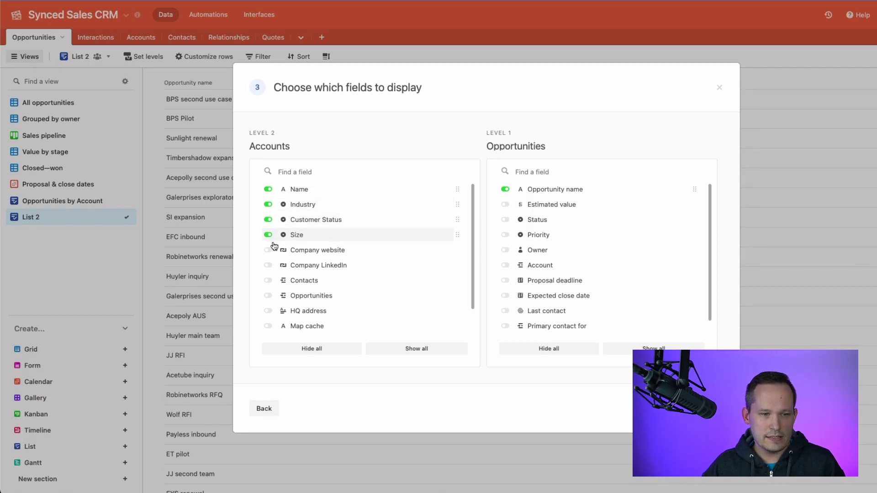
click(504, 204)
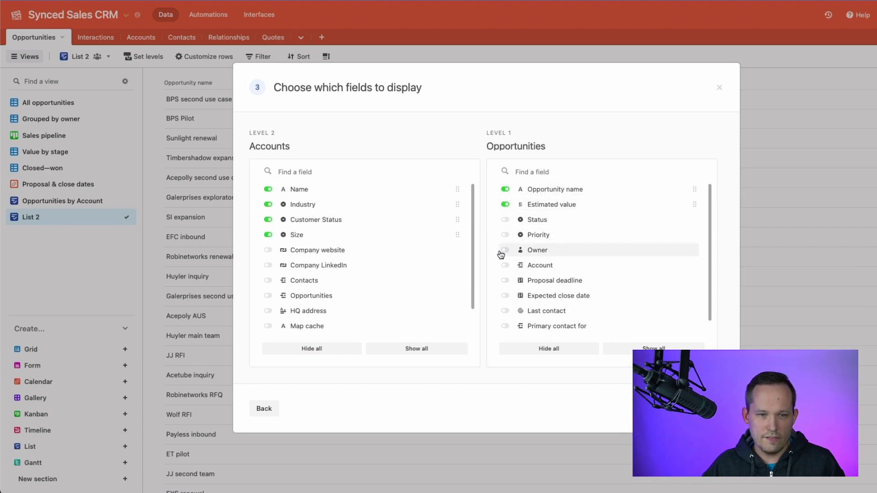
click(505, 296)
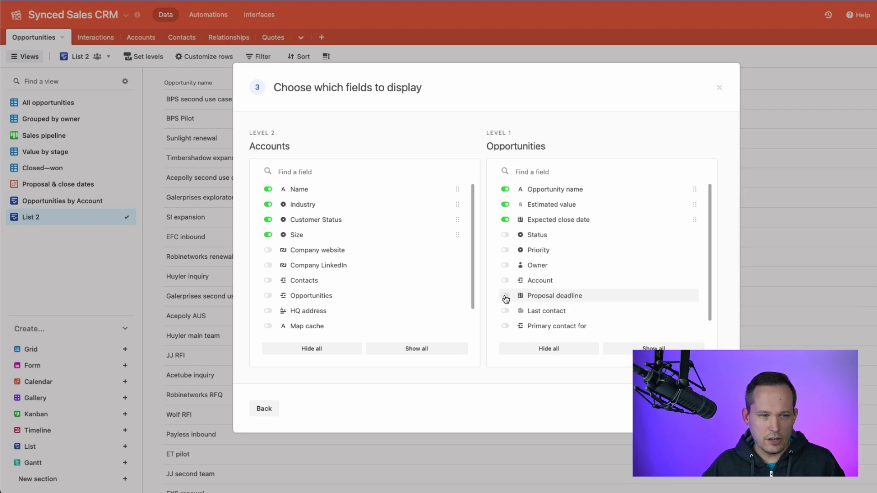
scroll(432, 288, down, 2)
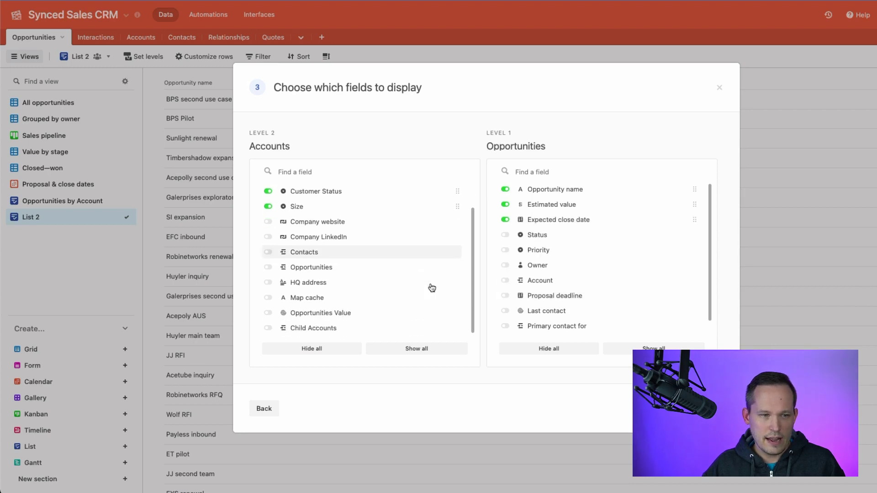
click(268, 313)
key(Return)
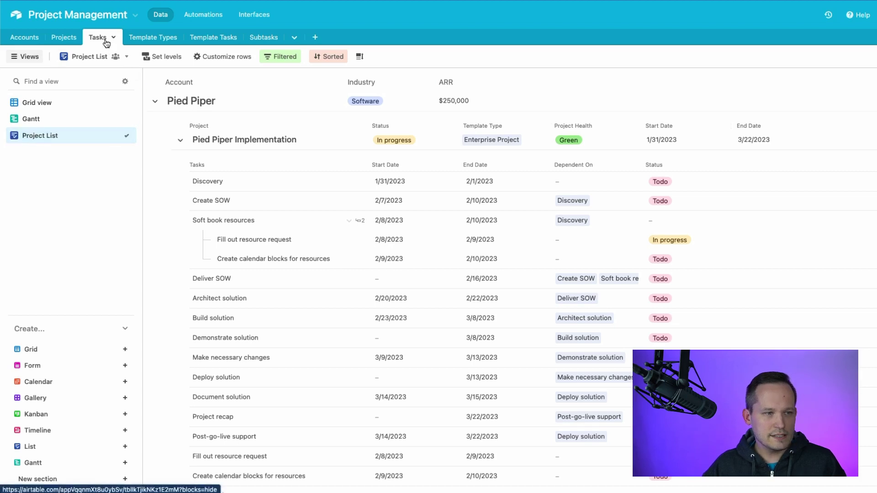
mouse_move(83, 137)
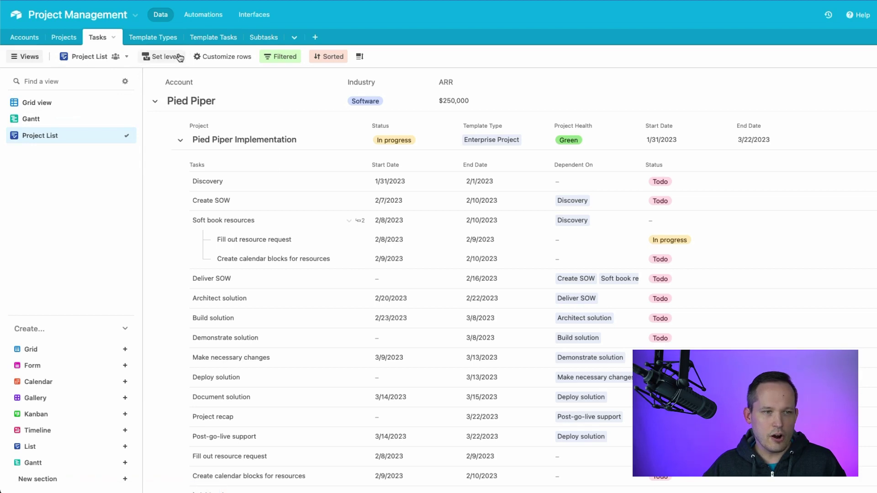
click(155, 101)
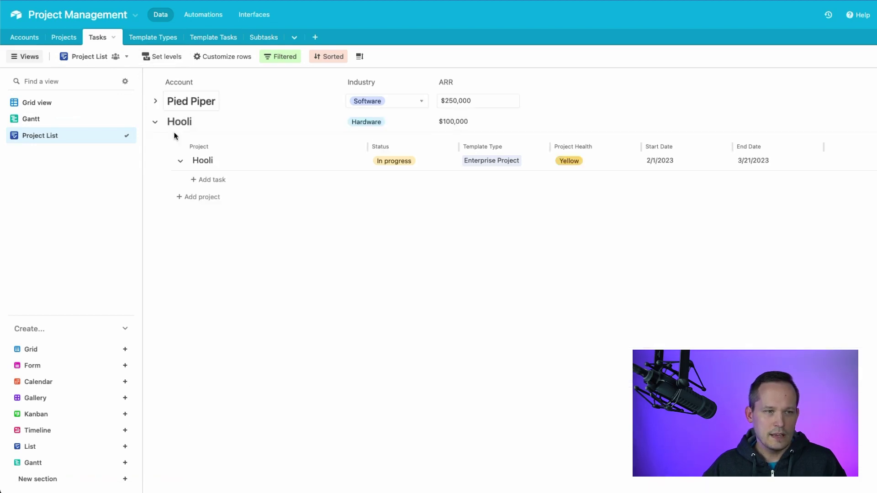
click(153, 103)
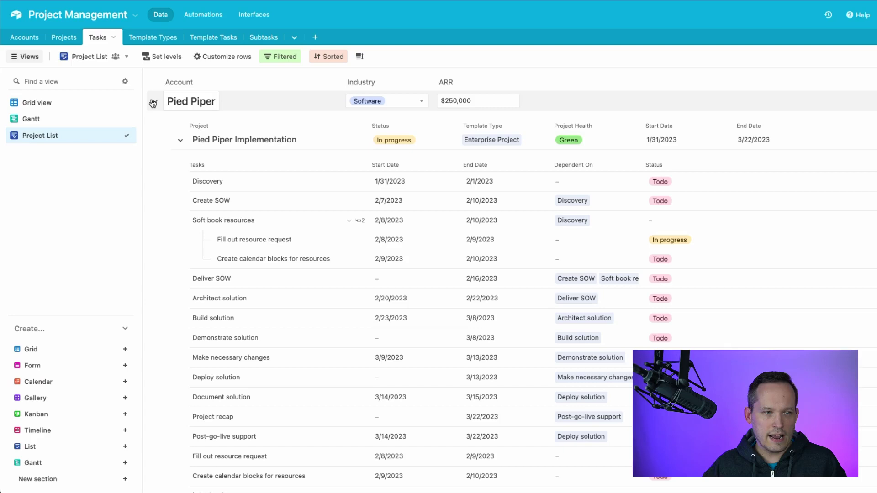
click(181, 140)
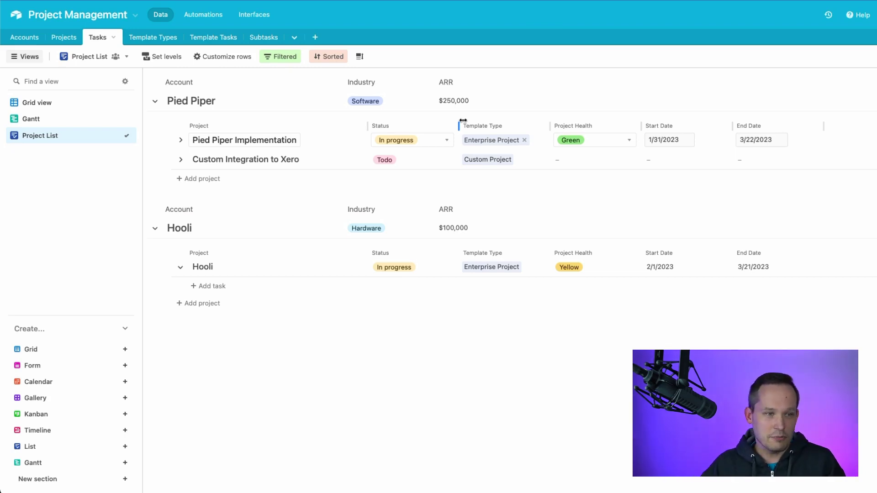
click(180, 141)
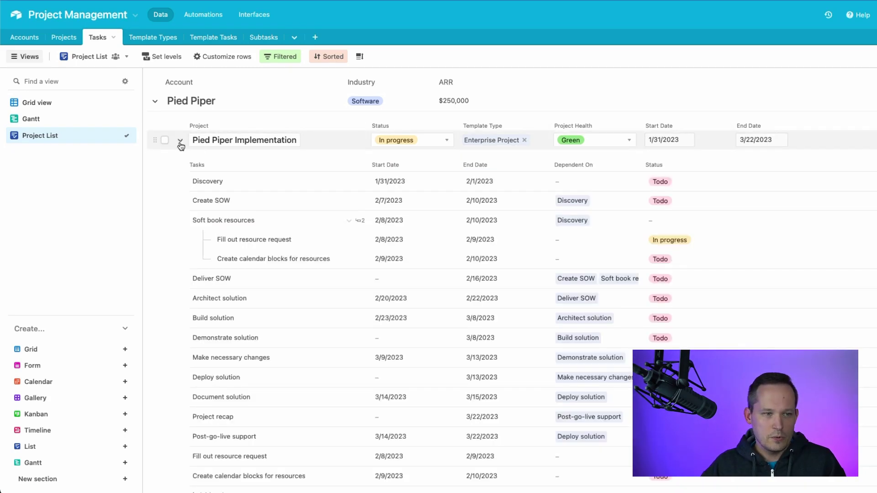
scroll(267, 210, down, 4)
scroll(260, 160, up, 3)
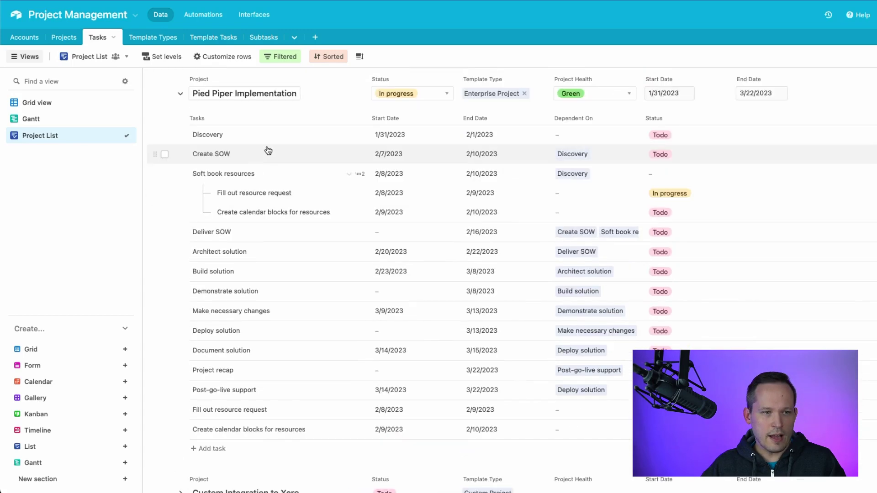
scroll(317, 217, up, 1)
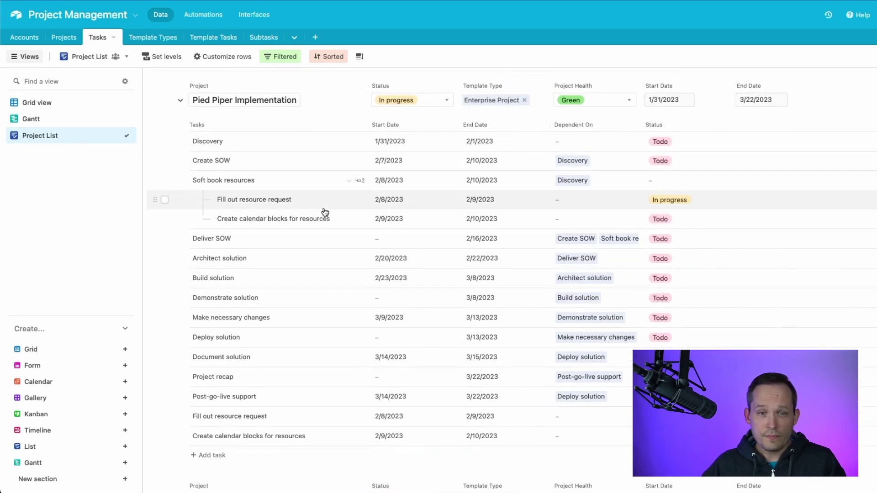
scroll(293, 206, up, 1)
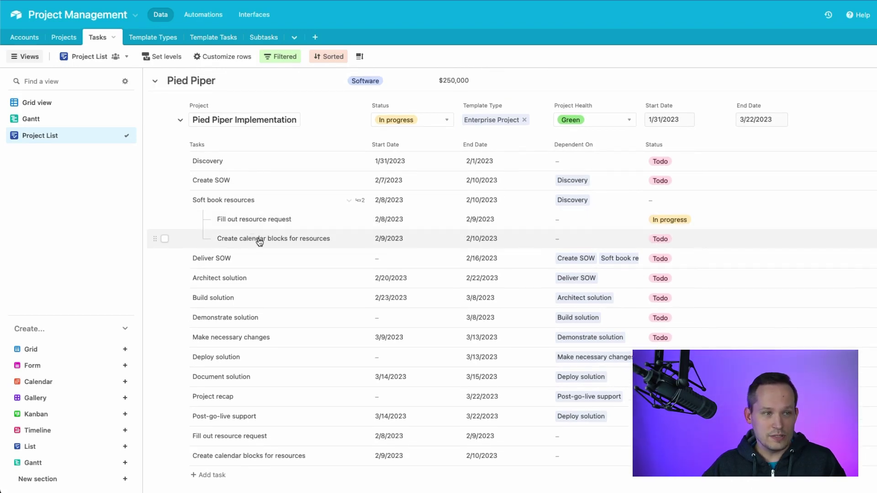
scroll(256, 238, up, 2)
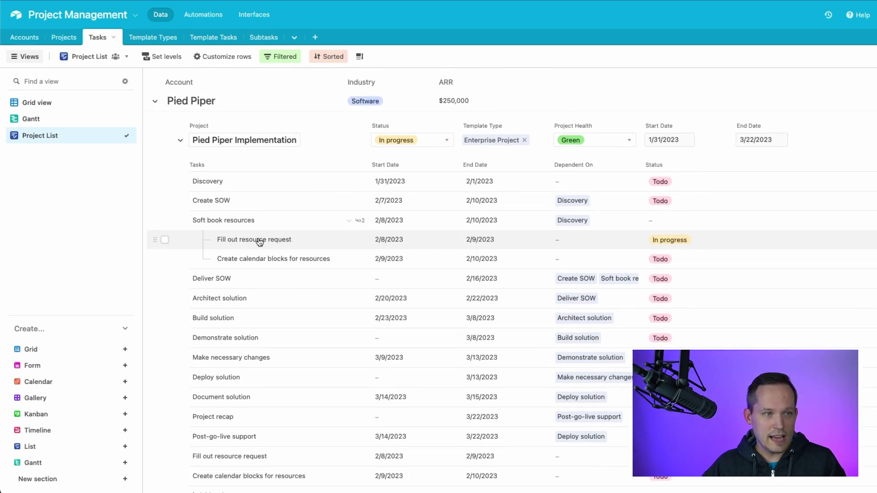
- Review the Project List's level settings, then check the Projects table and return to Tasks
click(167, 57)
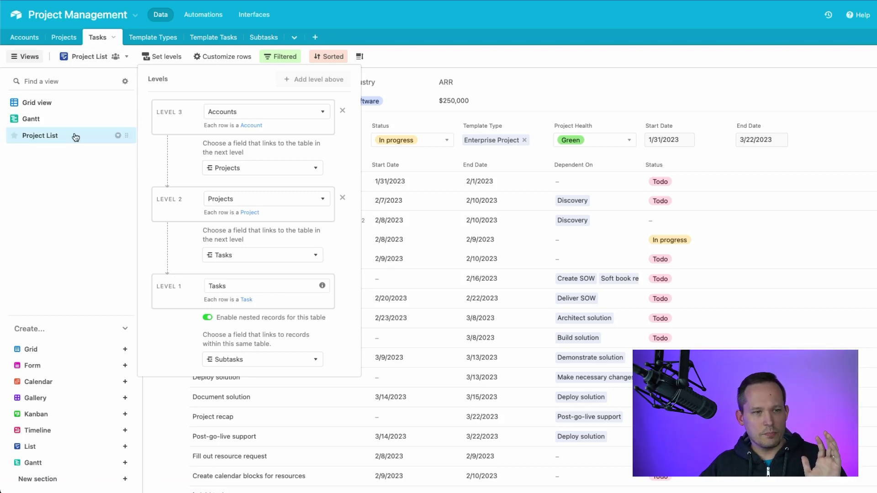
click(701, 60)
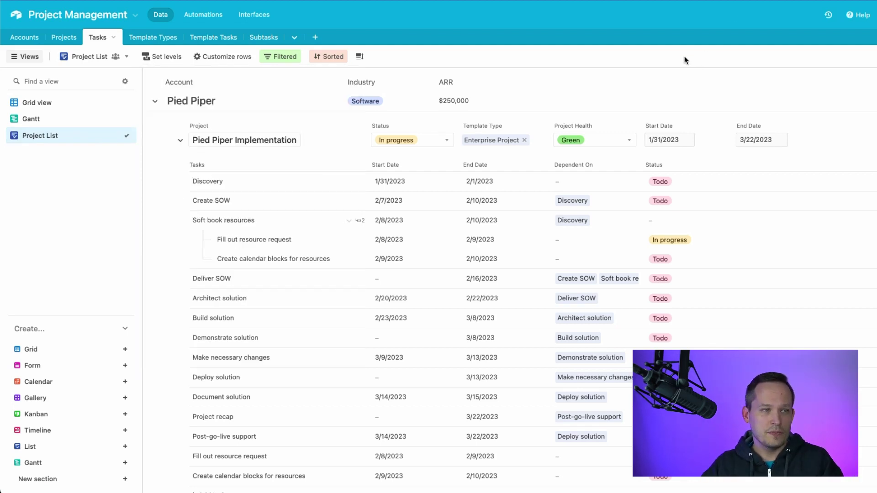
click(52, 43)
click(103, 40)
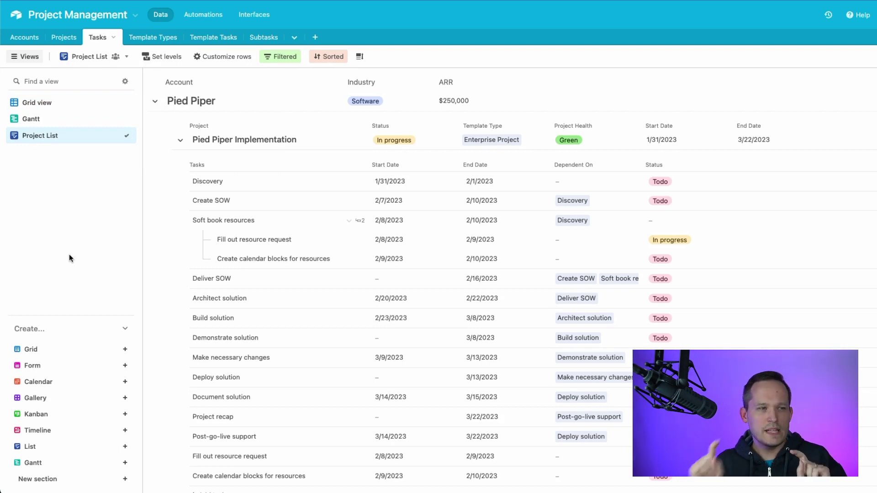
- Return to the Tasks Project List and review its levels and Subtasks nesting settings
click(64, 37)
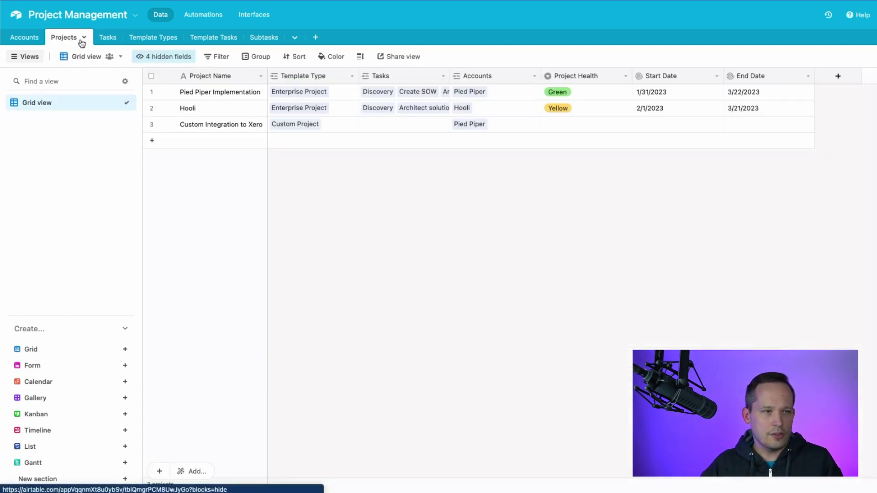
click(102, 41)
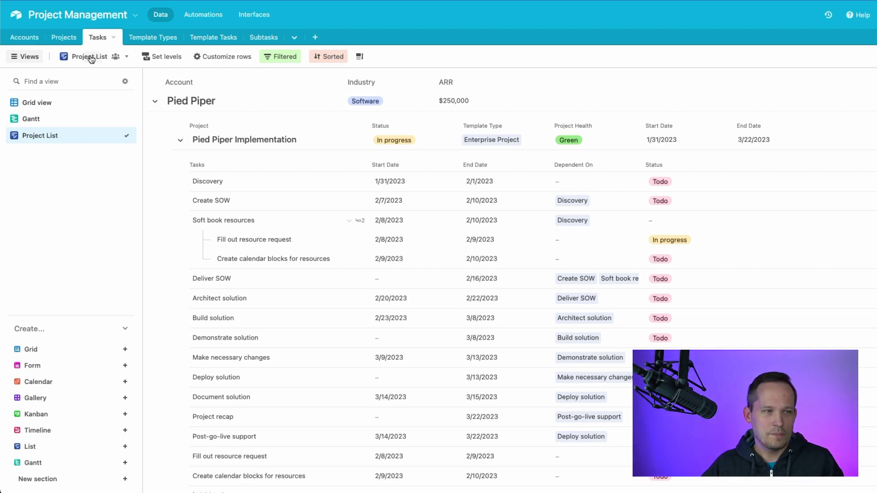
click(147, 57)
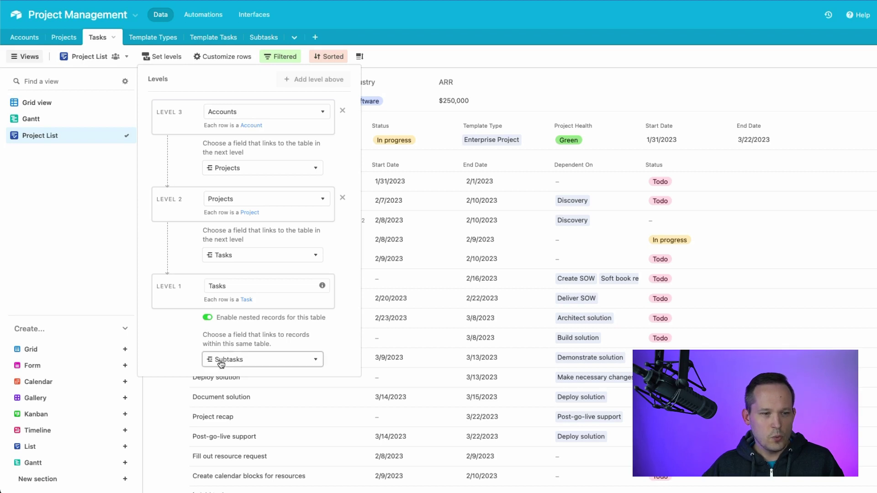
click(587, 53)
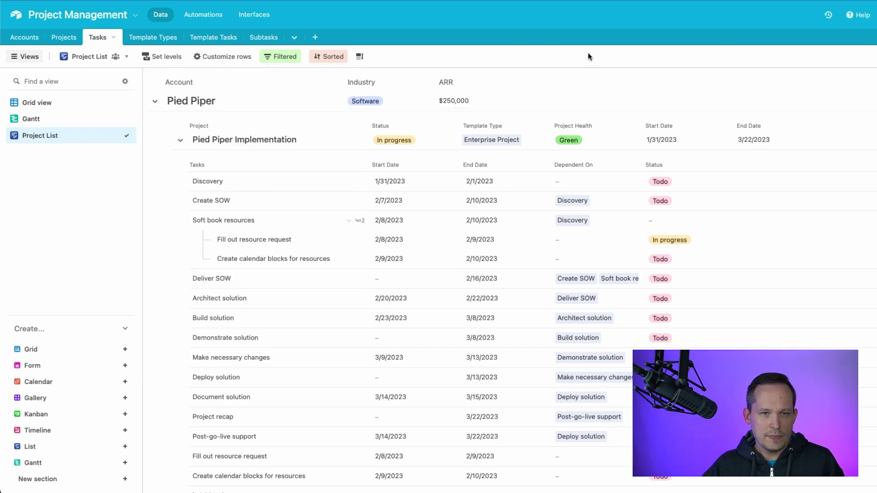
- Switch Tasks to Grid view and inspect the Subtasks field's configuration without changing it
click(35, 106)
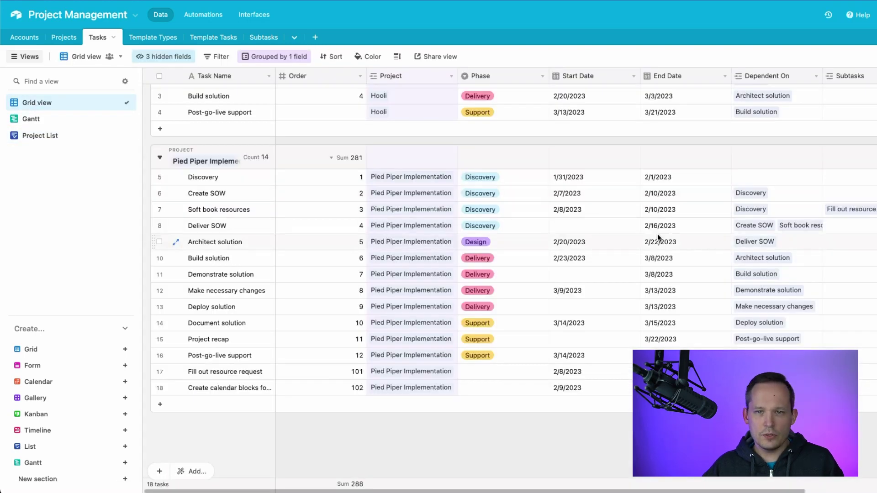
scroll(652, 223, right, 1)
scroll(652, 223, left, 1)
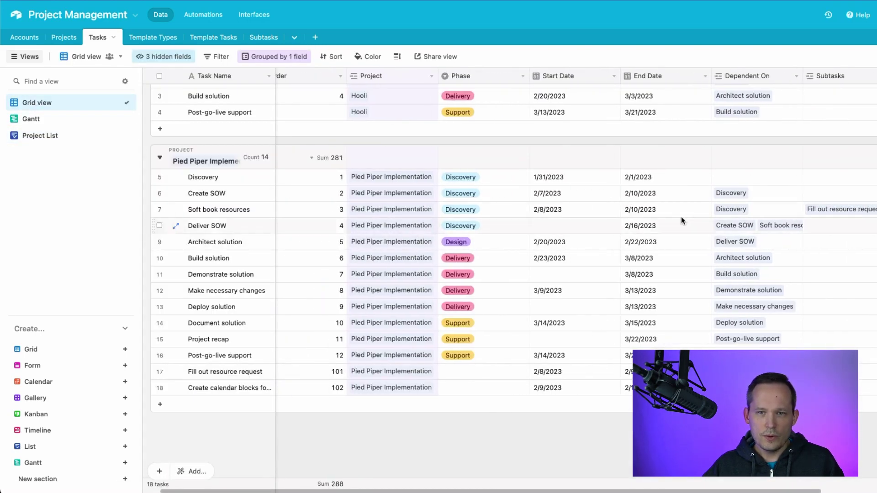
click(872, 86)
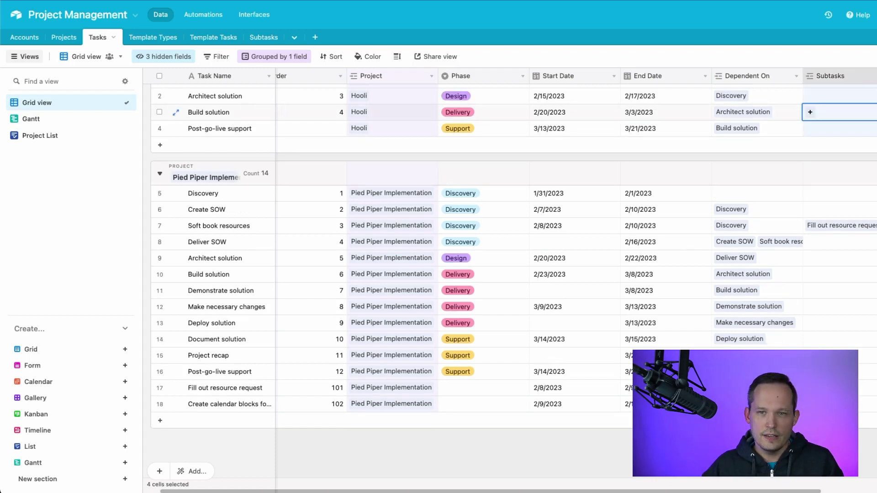
right_click(868, 76)
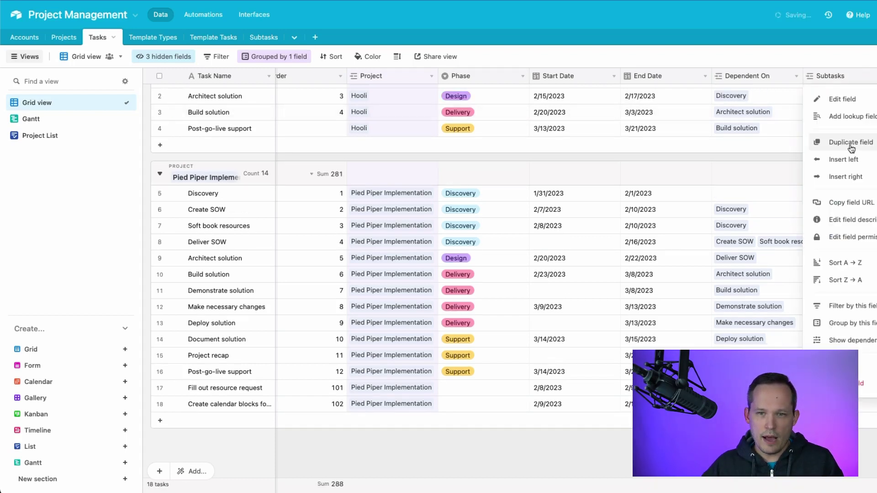
click(856, 101)
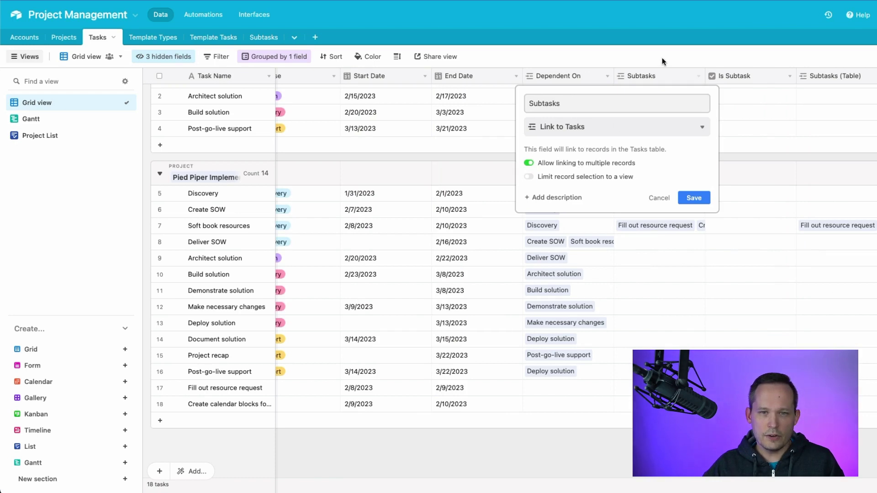
click(672, 51)
scroll(653, 94, left, 5)
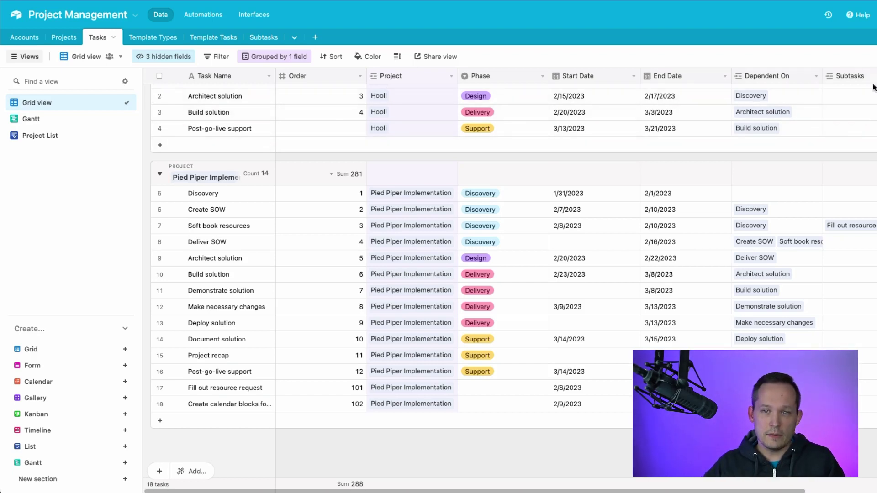
- Return to the Tasks Project List view and recheck its level settings for Subtasks nesting
click(67, 38)
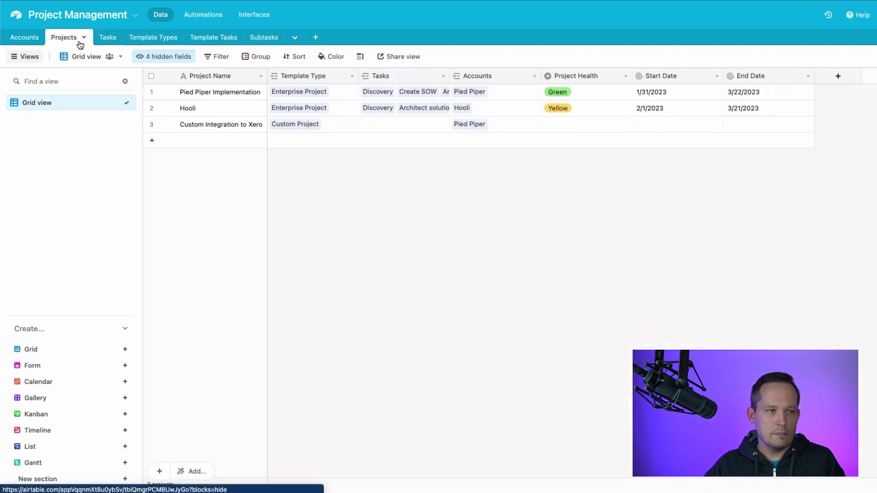
click(108, 38)
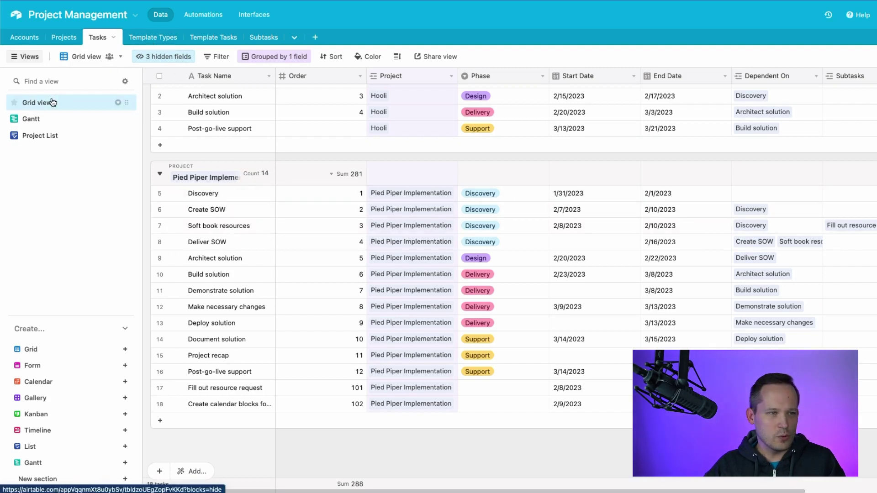
click(55, 136)
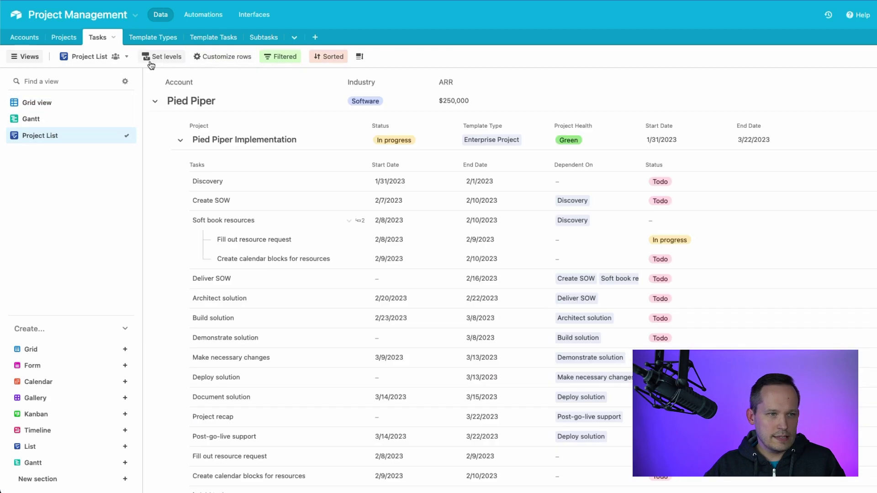
click(151, 58)
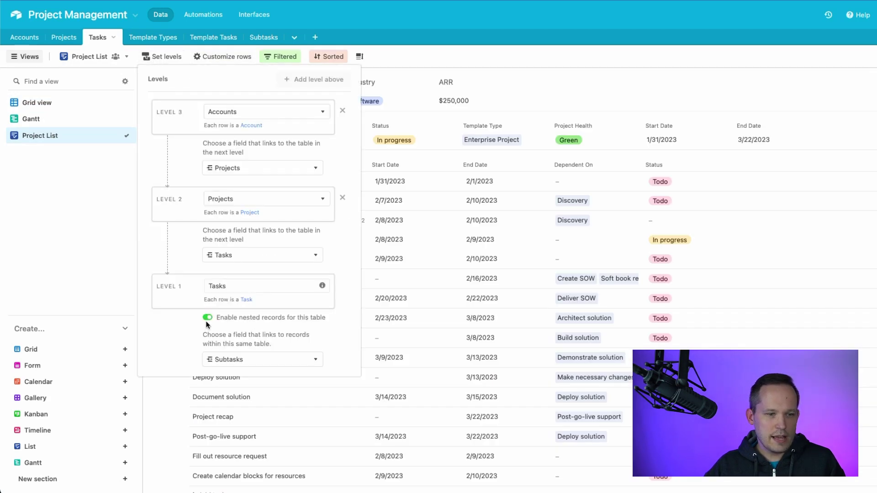
click(493, 68)
scroll(383, 215, down, 1)
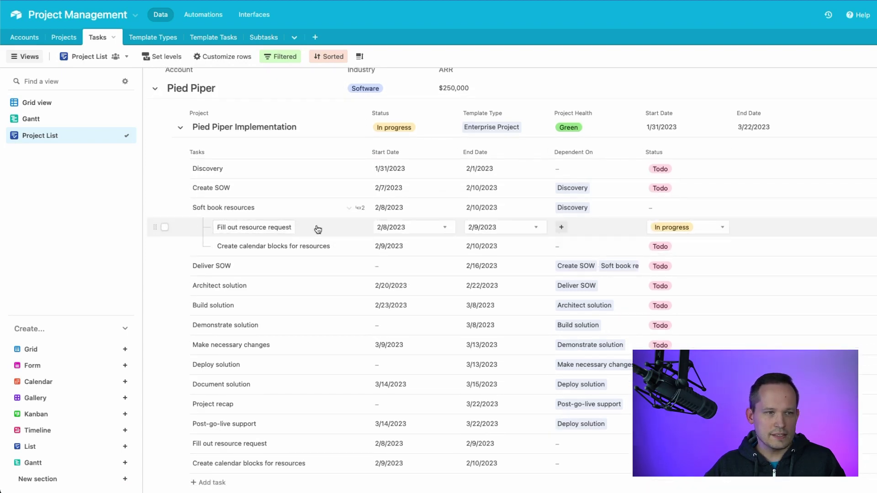
click(222, 56)
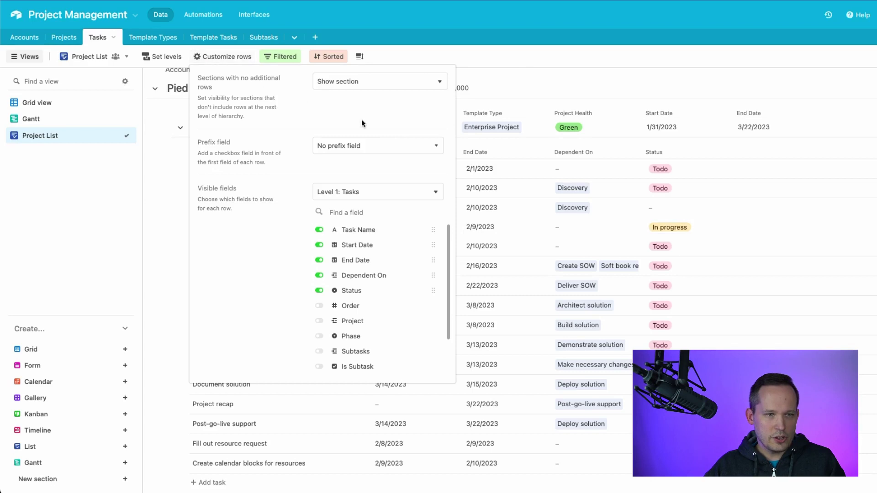
click(393, 191)
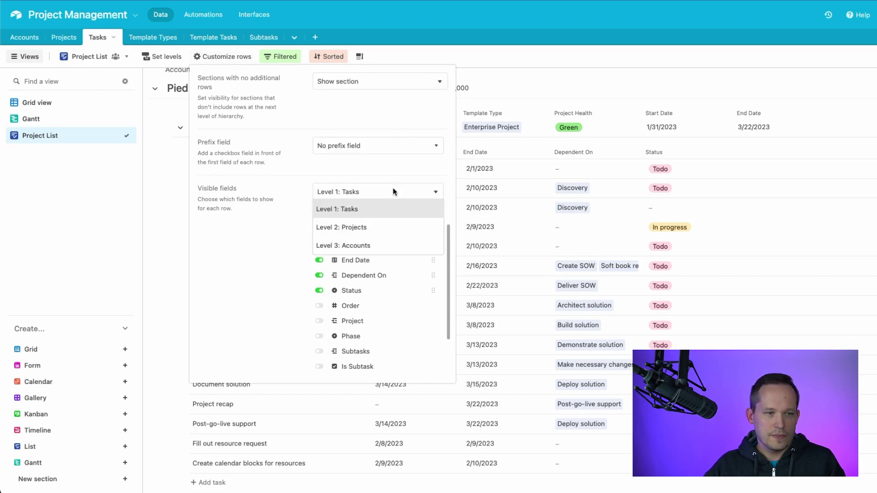
click(397, 191)
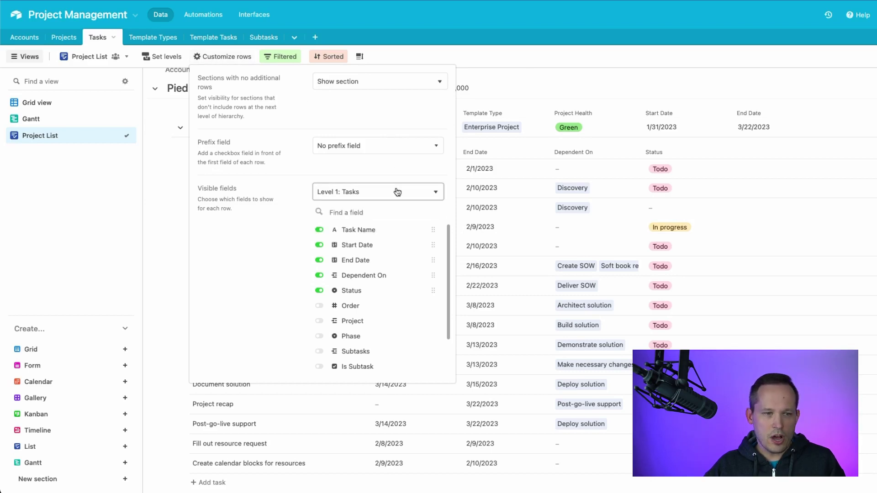
click(393, 195)
click(372, 227)
click(378, 192)
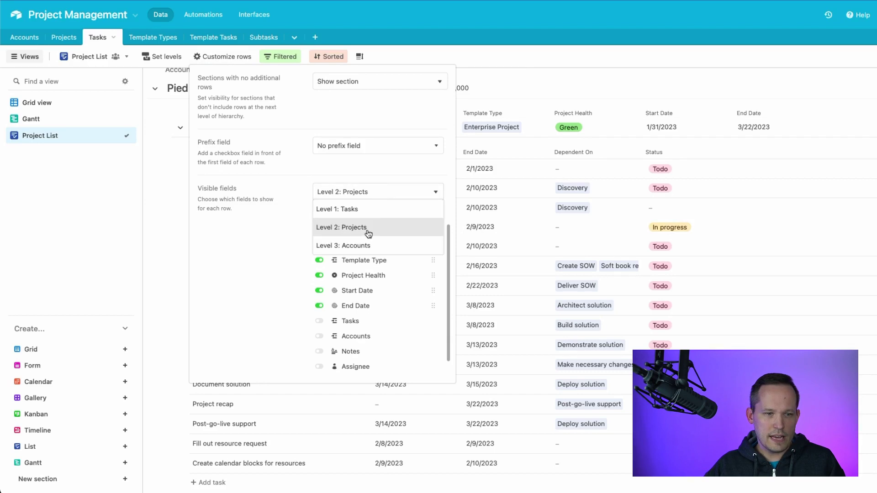
click(368, 245)
click(380, 192)
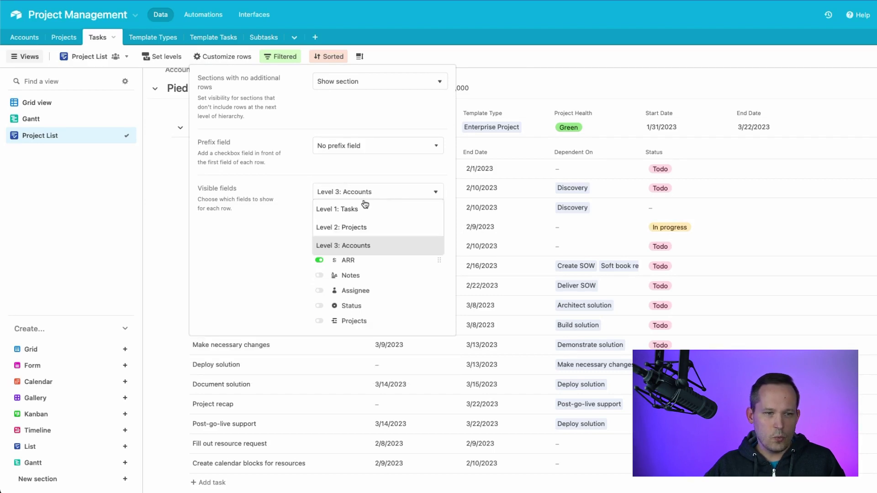
click(352, 206)
click(388, 192)
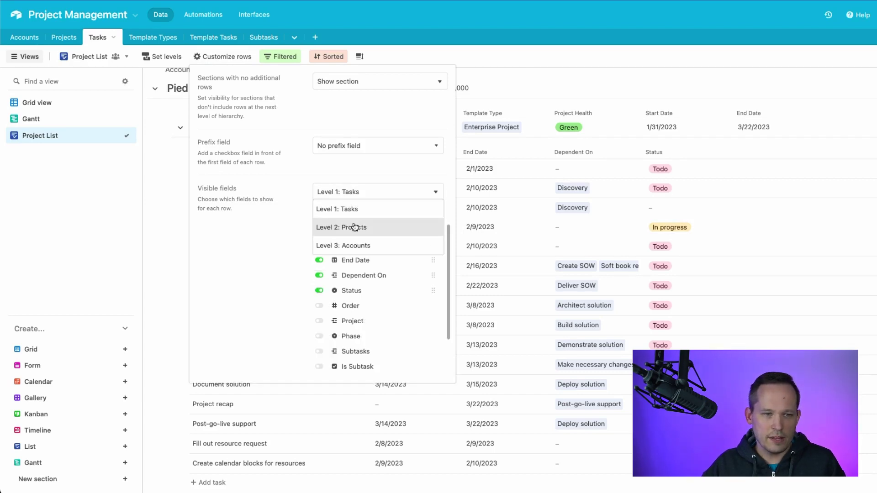
click(354, 226)
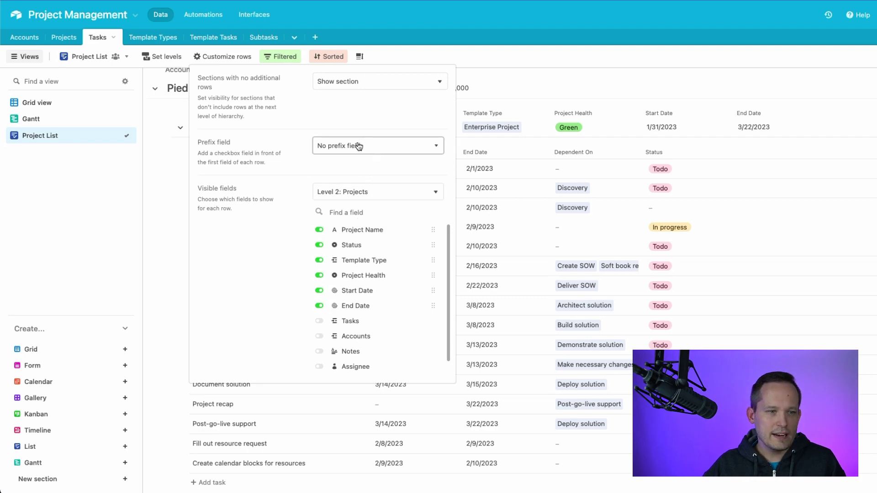
click(370, 83)
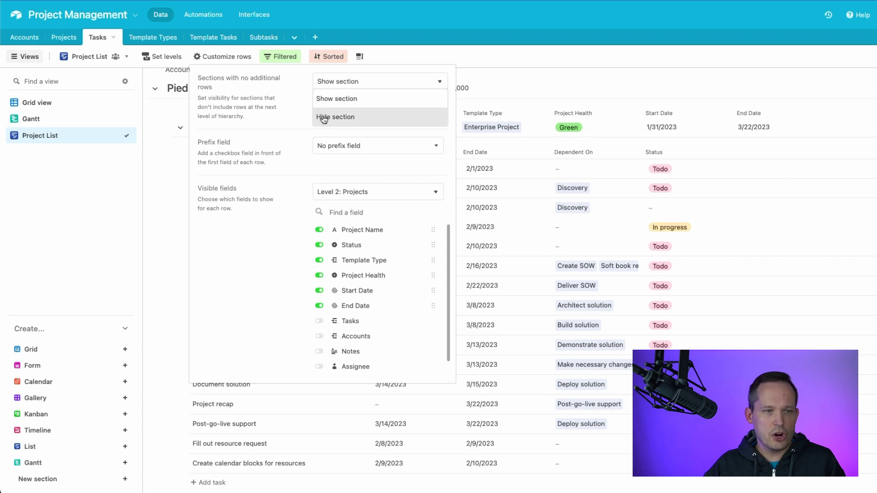
click(278, 121)
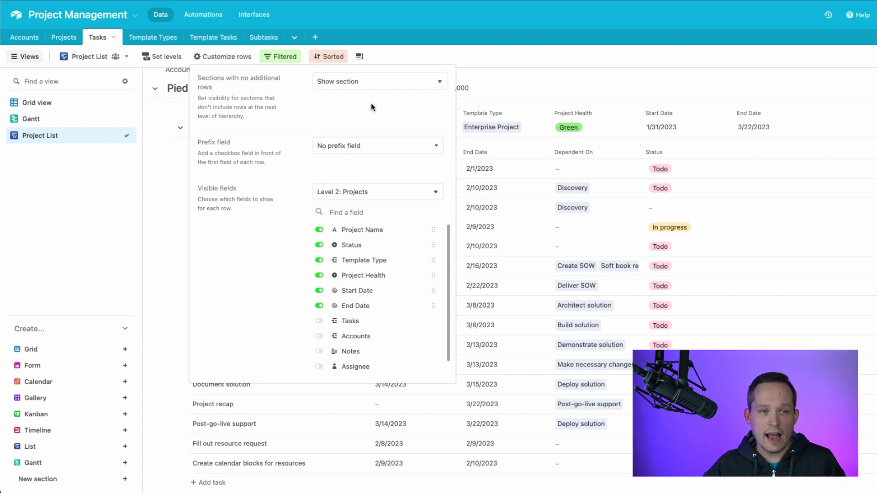
- Close row customization and scroll the Project List to Soft book resources' two nested subtasks
click(661, 53)
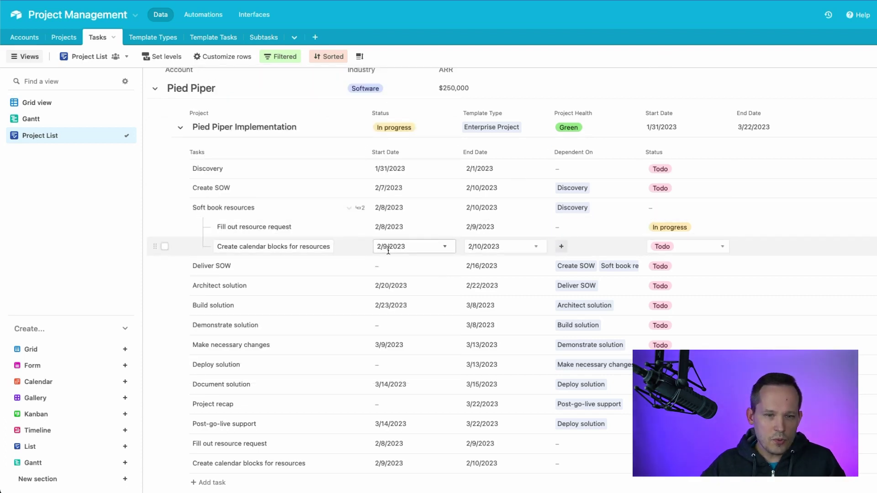
scroll(372, 201, down, 2)
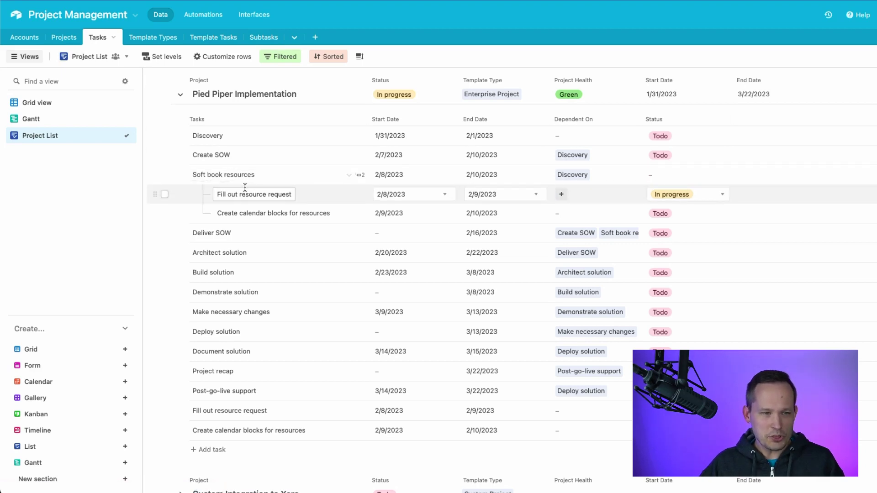
scroll(244, 187, down, 1)
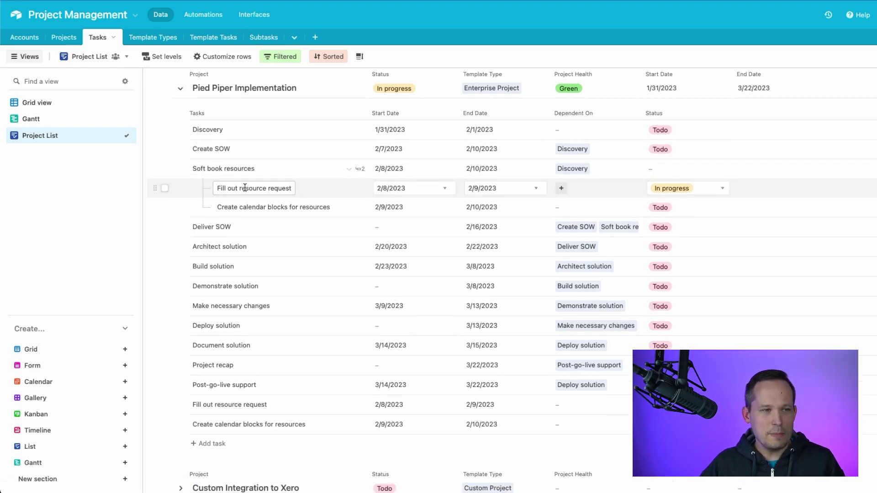
- Switch the Tasks table to its Grid view grouped by project and scroll the rows
click(37, 103)
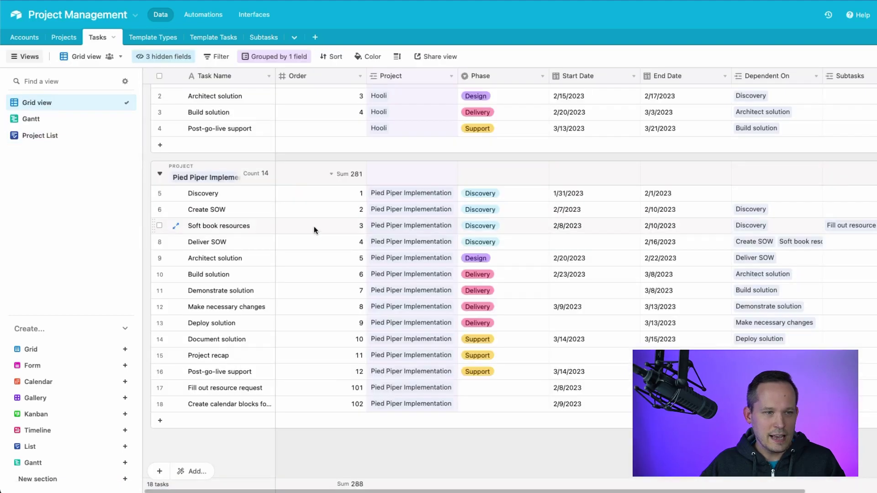
scroll(320, 266, down, 2)
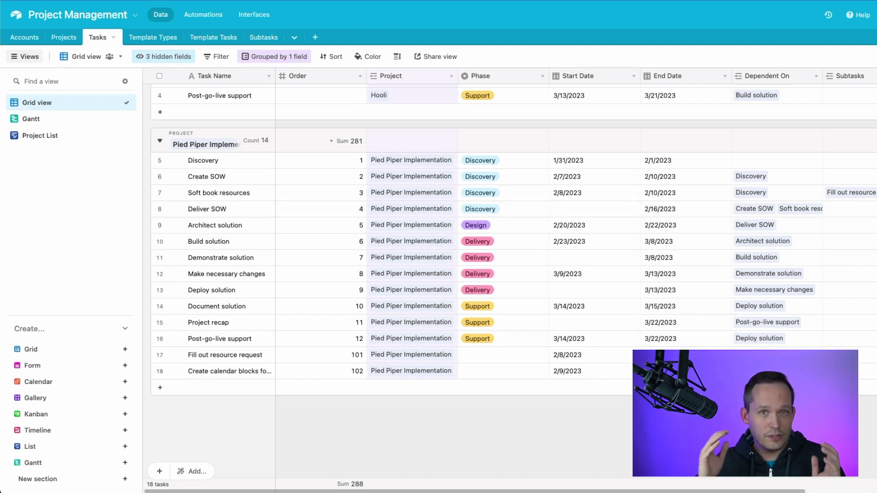
click(61, 136)
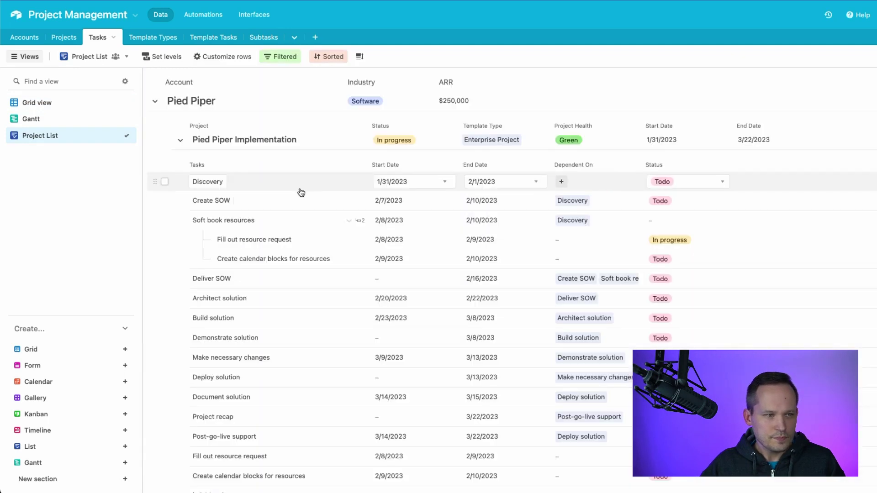
scroll(364, 242, down, 1)
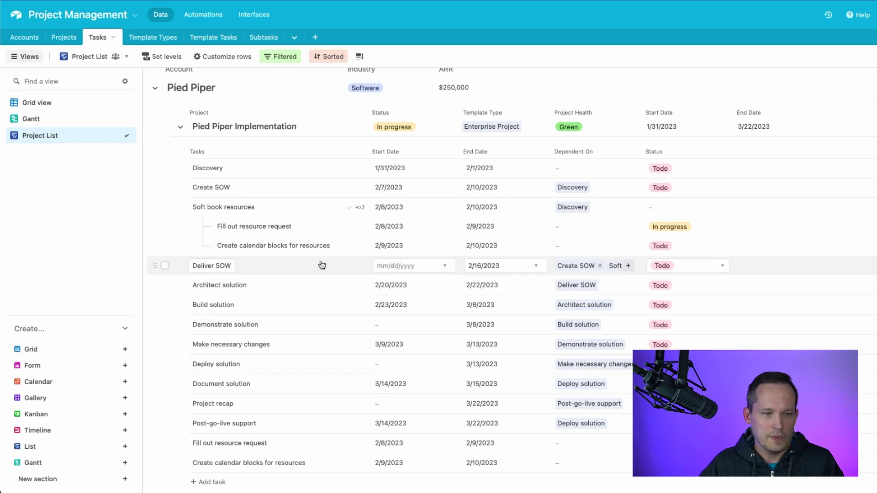
scroll(321, 264, down, 2)
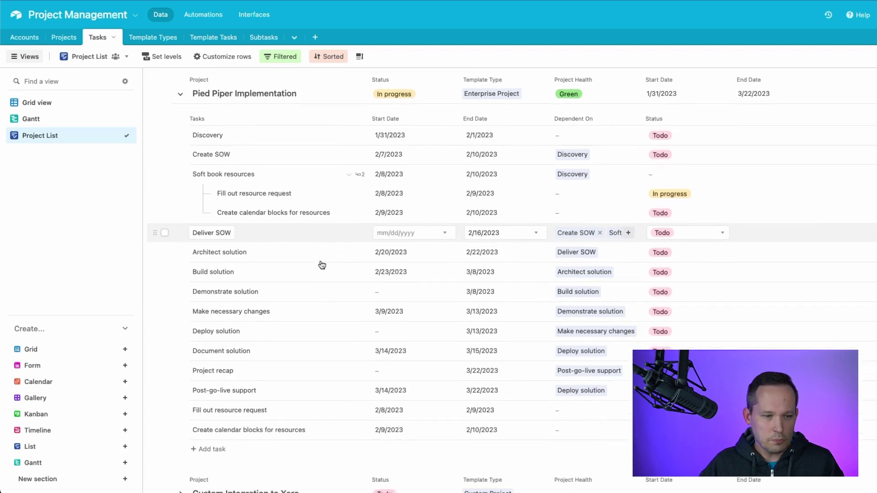
click(263, 413)
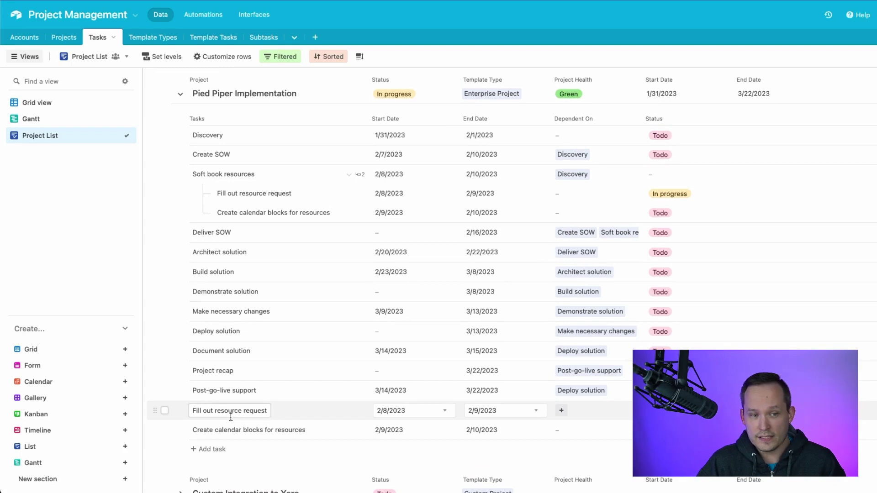
click(262, 424)
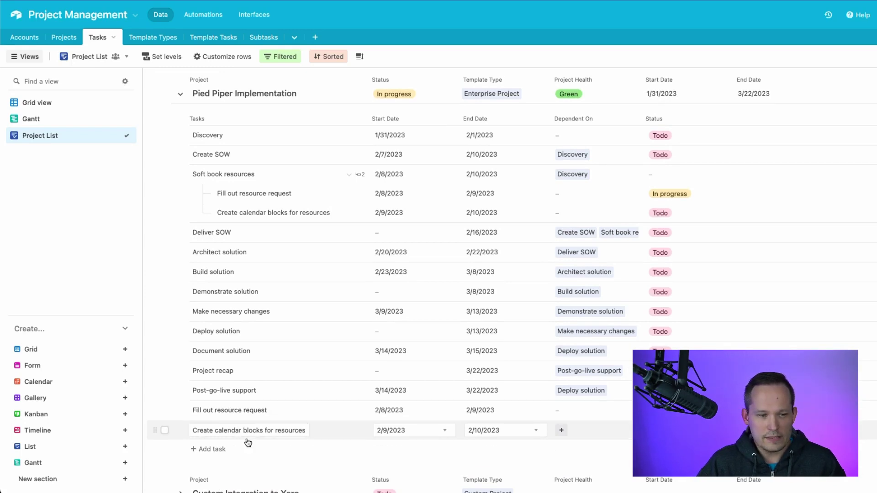
click(229, 412)
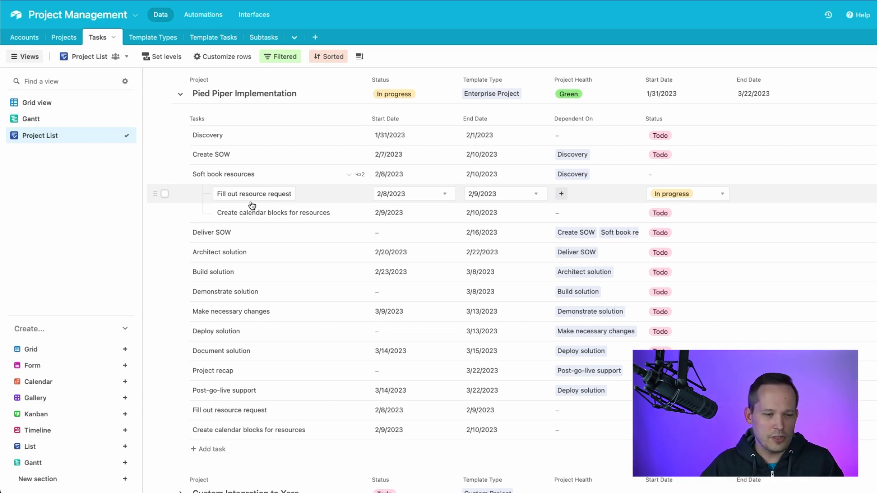
scroll(369, 204, down, 2)
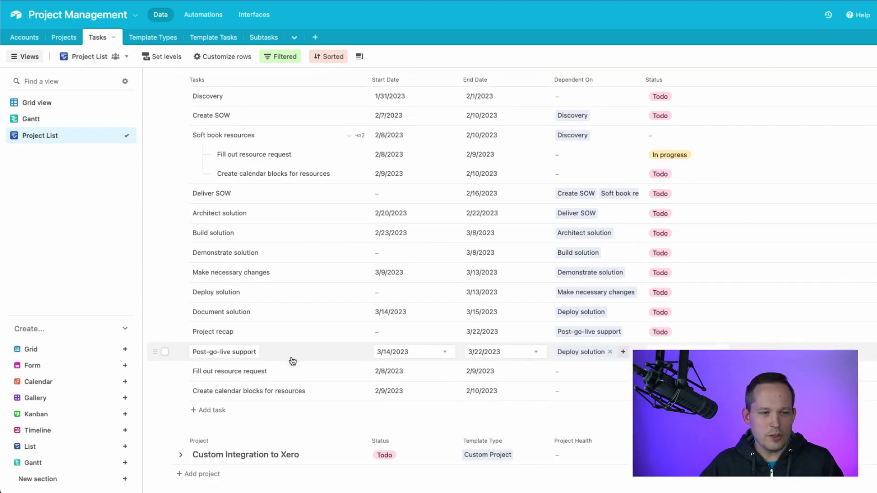
scroll(268, 373, up, 1)
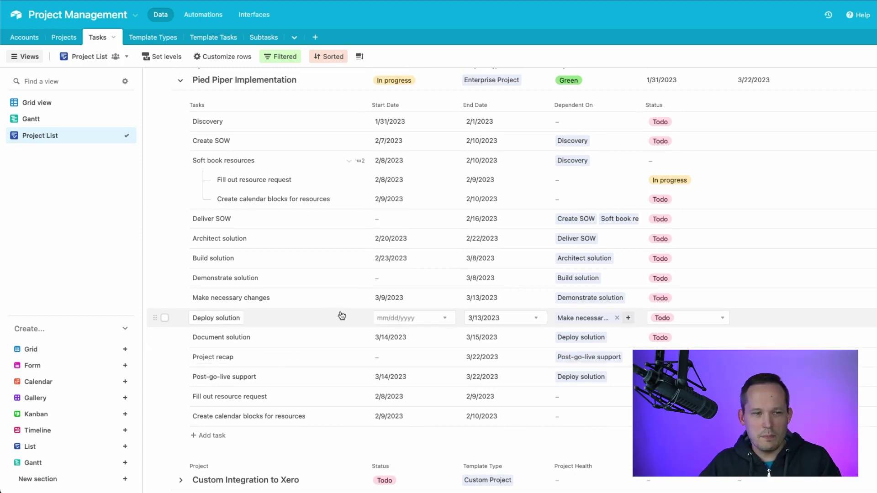
scroll(341, 315, up, 2)
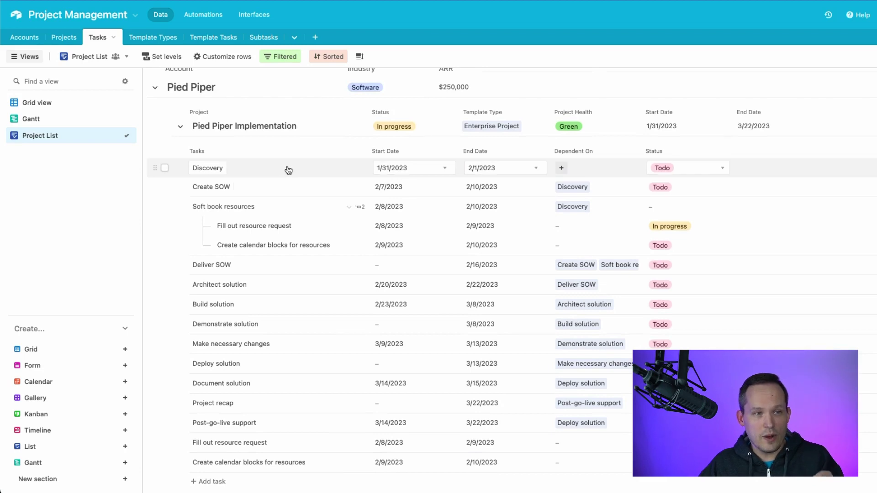
- Add a Level 1: Tasks filter condition showing only records where Is Subtask is unchecked
click(281, 56)
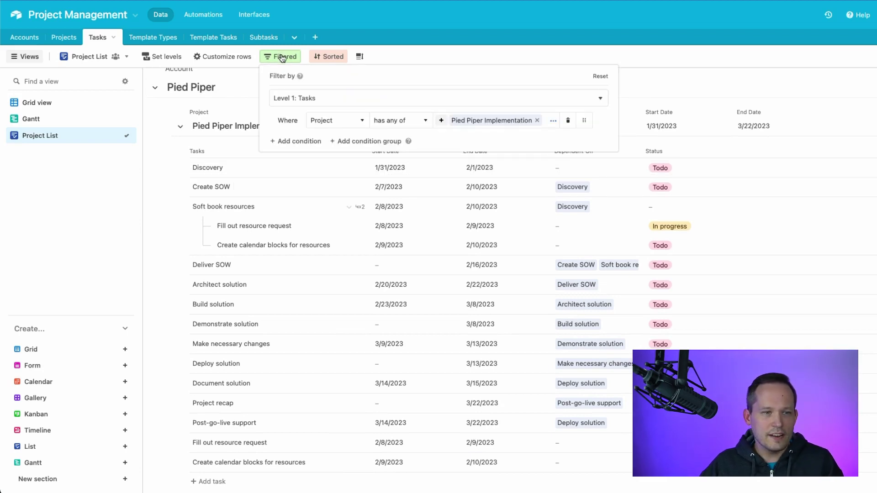
click(295, 141)
click(409, 142)
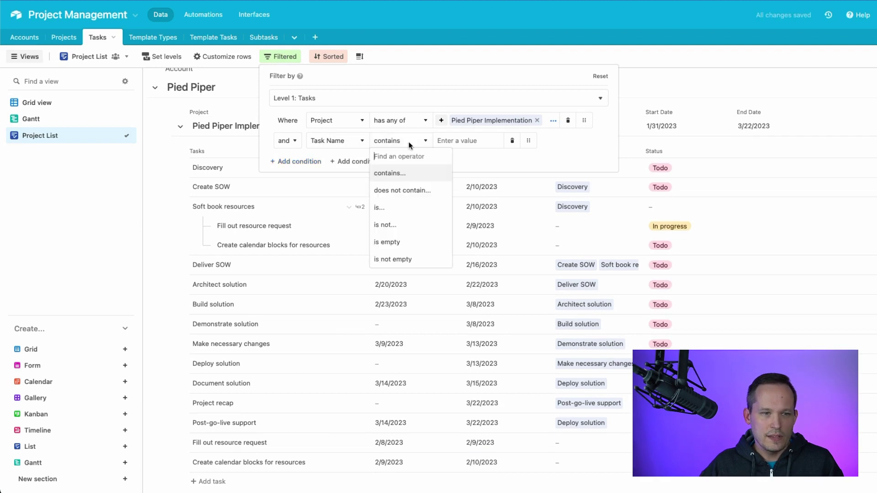
click(306, 99)
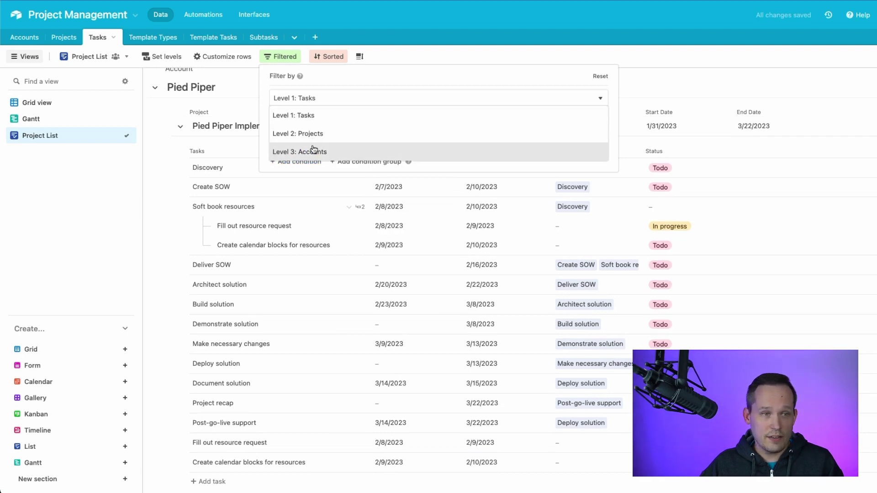
click(370, 75)
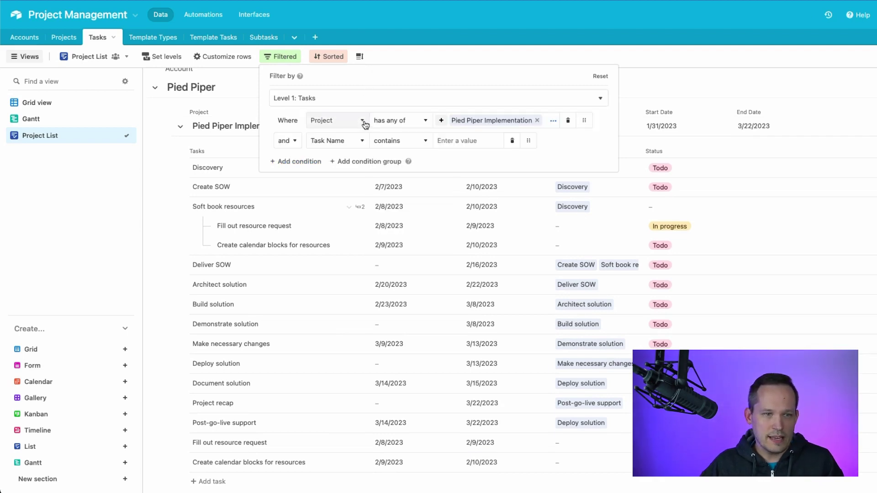
click(359, 141)
scroll(356, 206, down, 4)
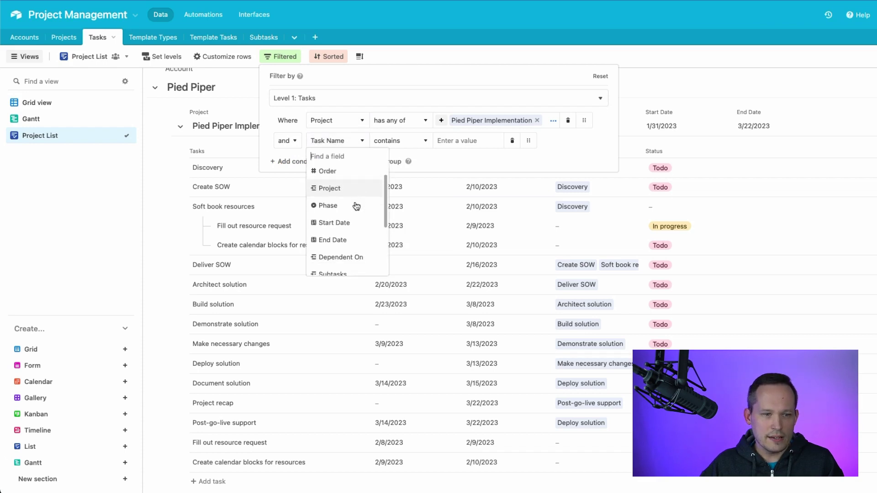
scroll(356, 206, down, 1)
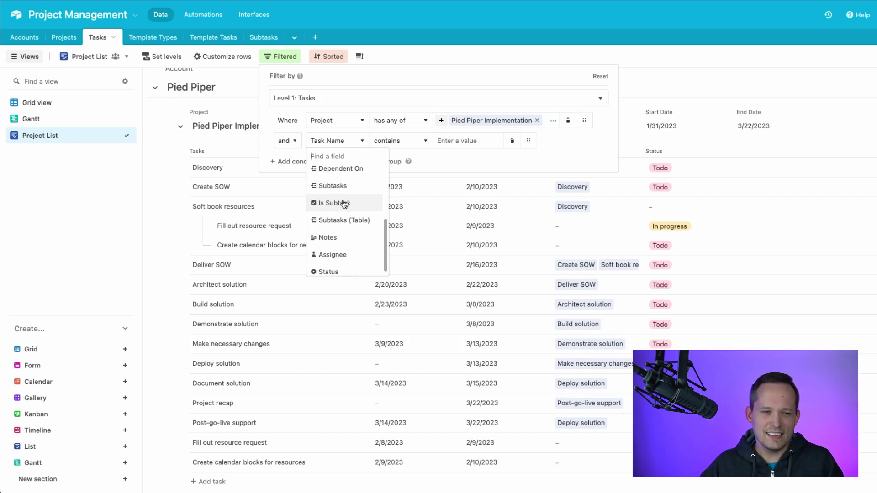
click(344, 205)
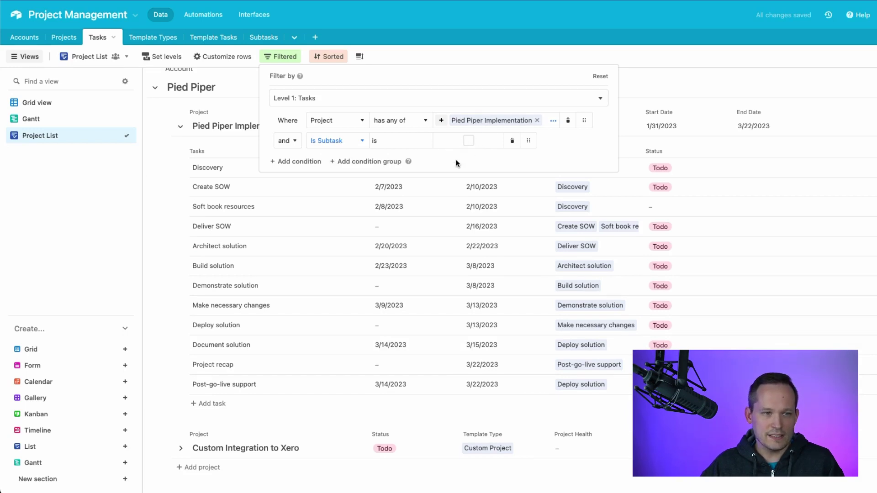
click(702, 65)
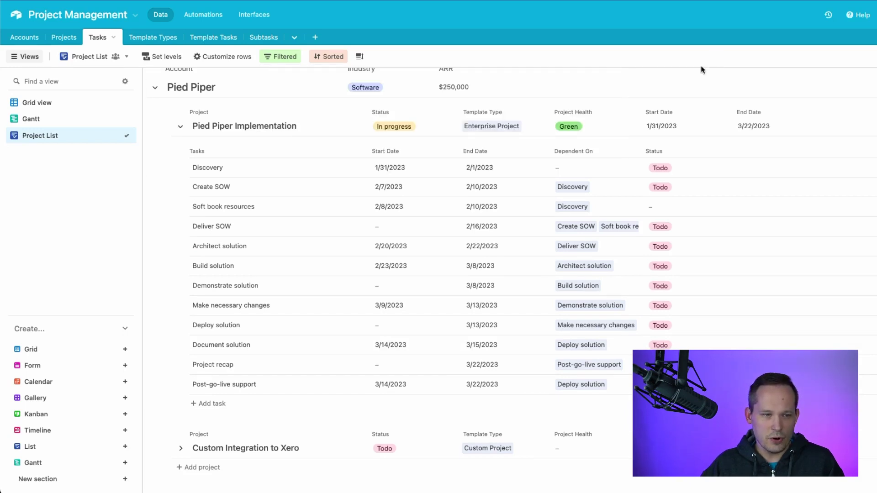
scroll(346, 270, down, 2)
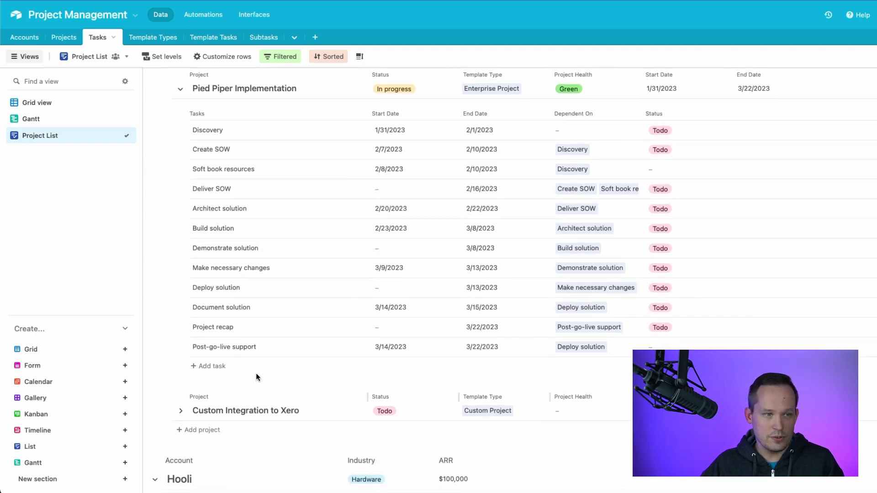
scroll(257, 377, up, 2)
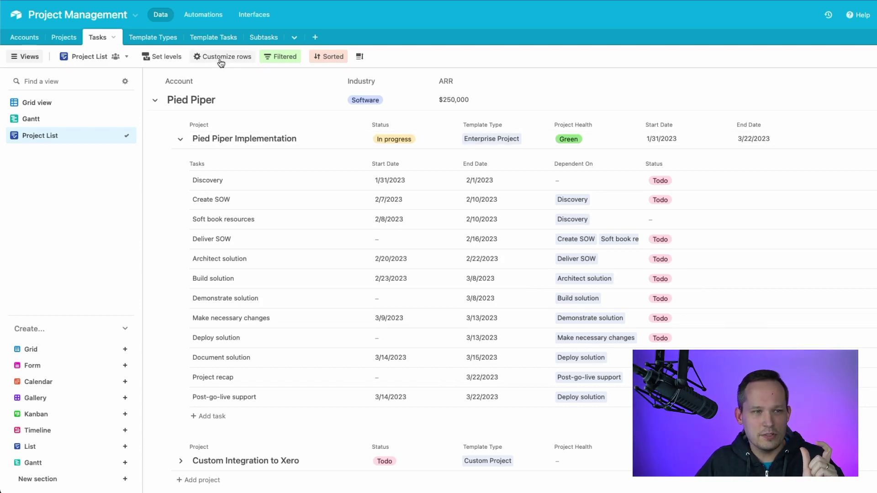
click(285, 57)
click(315, 98)
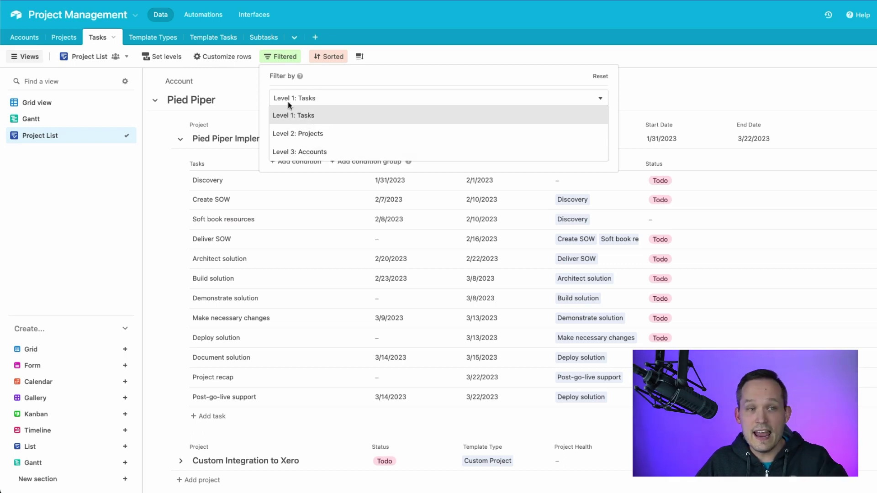
click(333, 84)
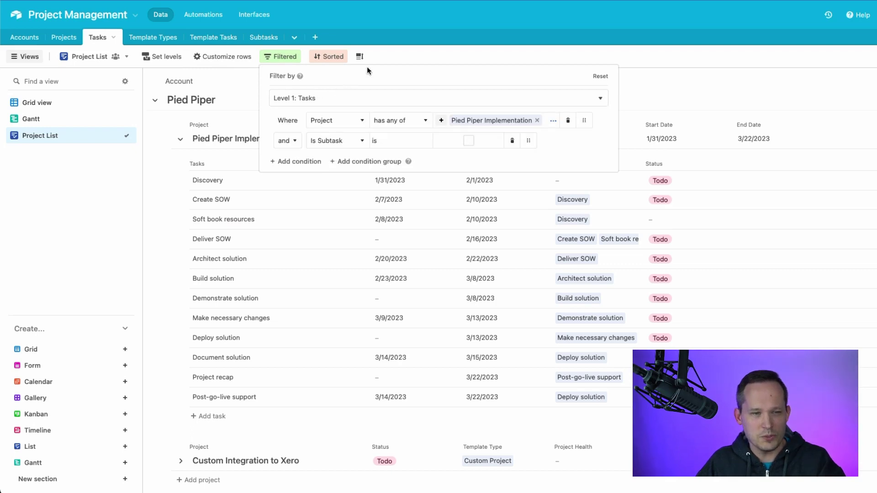
click(383, 52)
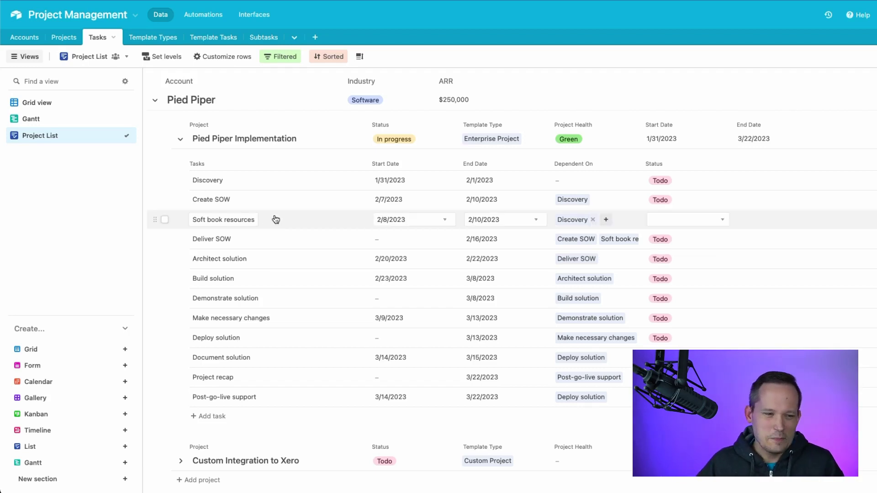
- Scroll the filtered Tasks Project List down and back up to review its tasks
scroll(276, 220, down, 1)
scroll(276, 220, up, 1)
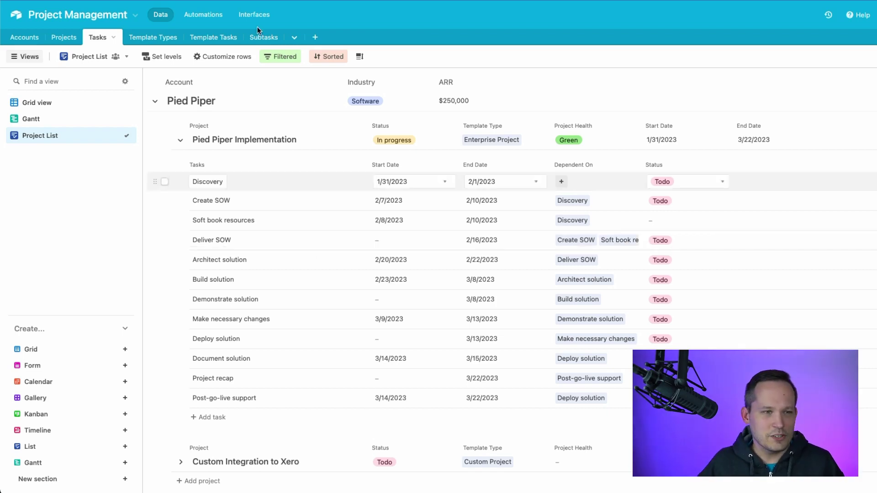
click(263, 39)
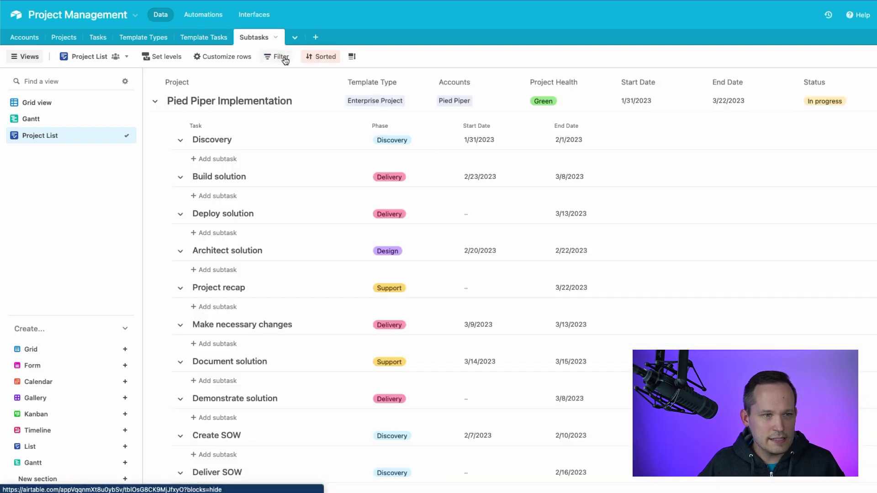
click(61, 106)
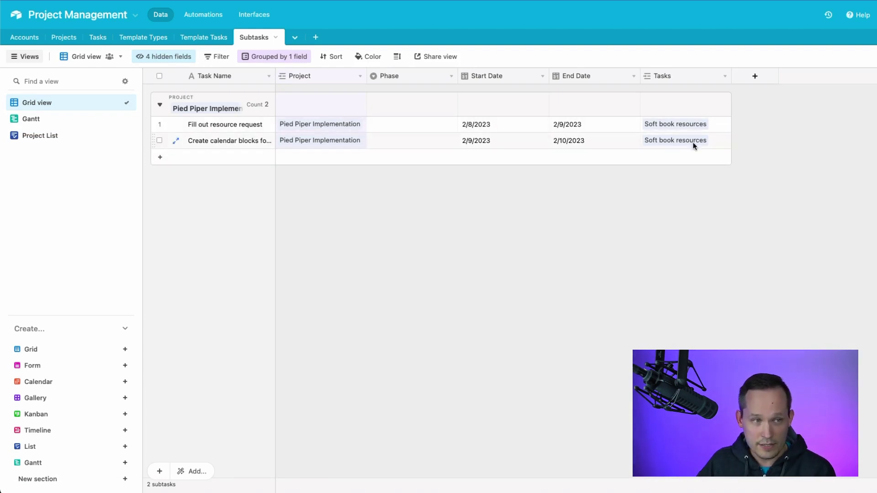
click(59, 137)
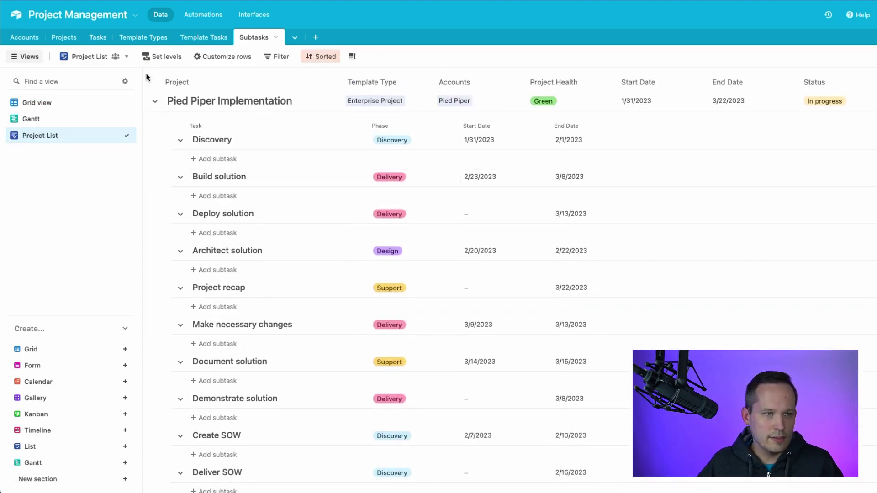
- Review the Projects > Tasks > Subtasks level nesting, then return to the Tasks table
click(163, 57)
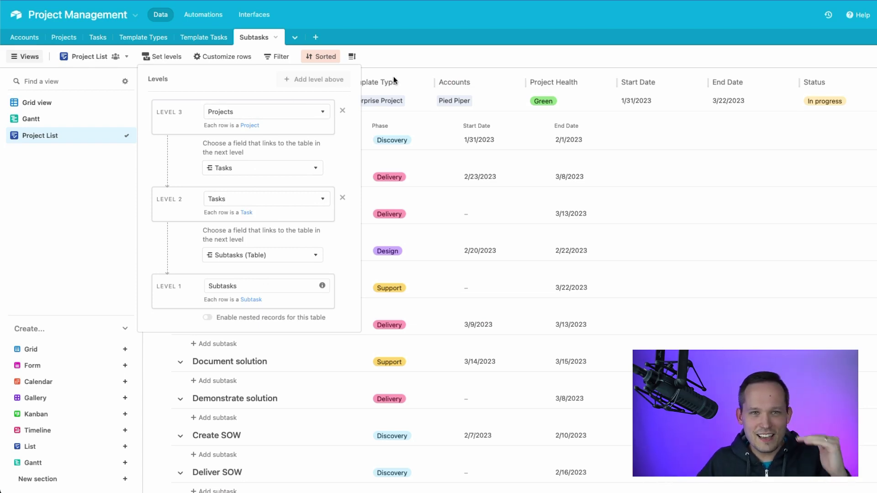
click(103, 39)
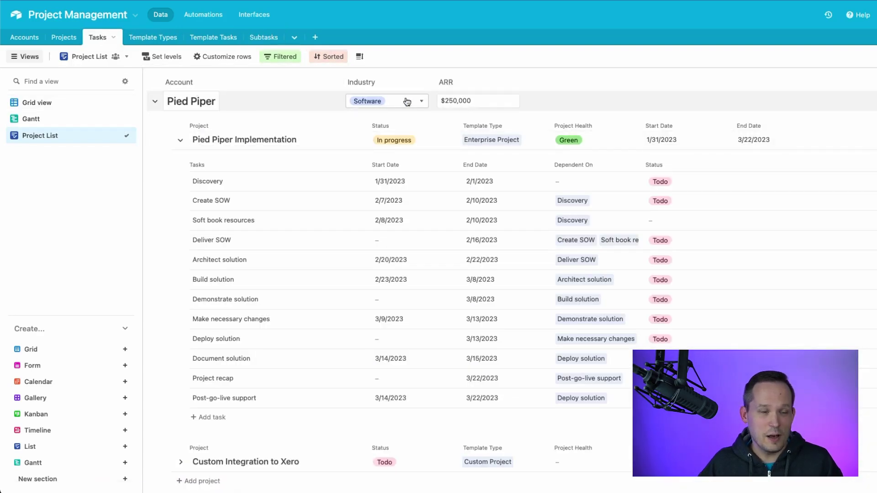
click(259, 39)
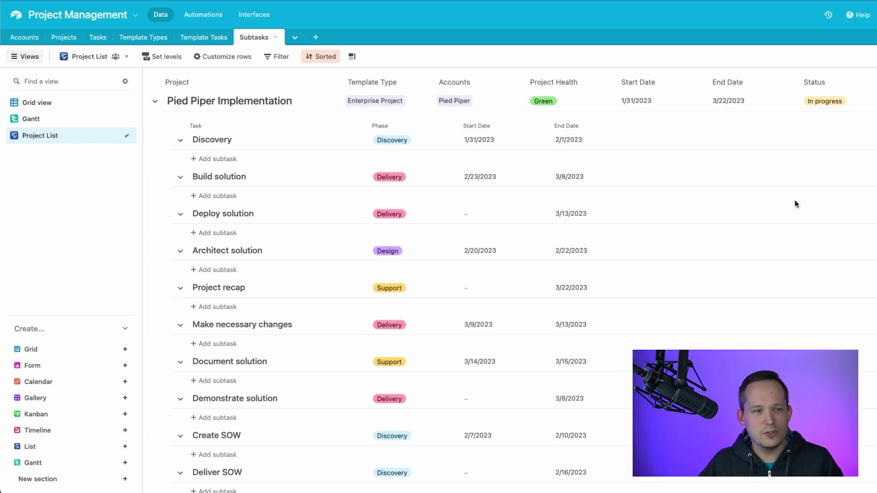
scroll(308, 223, down, 3)
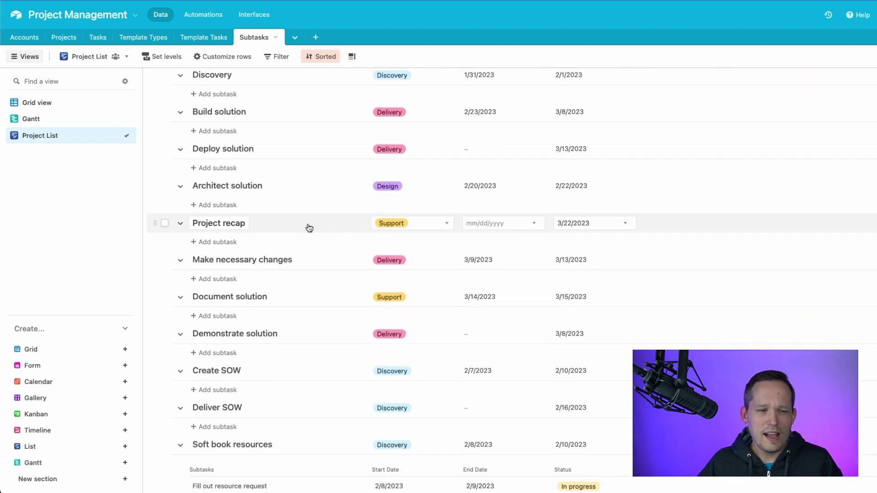
scroll(308, 224, down, 1)
scroll(308, 224, up, 3)
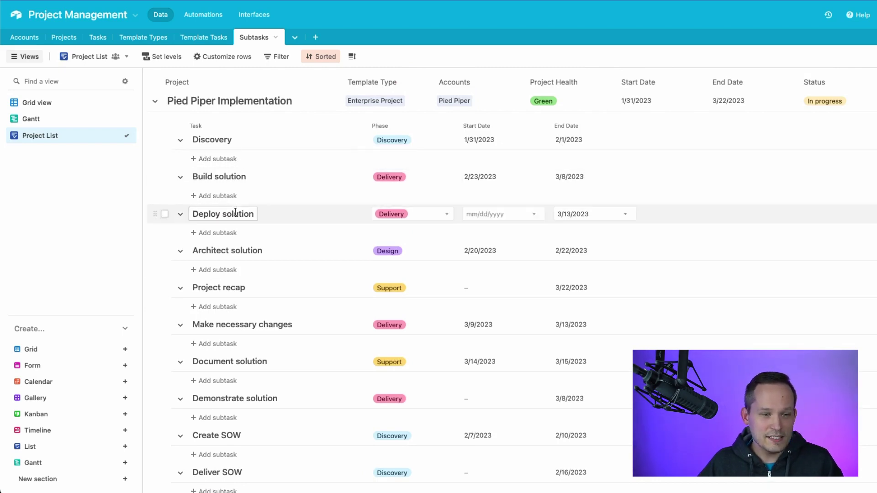
scroll(235, 212, down, 5)
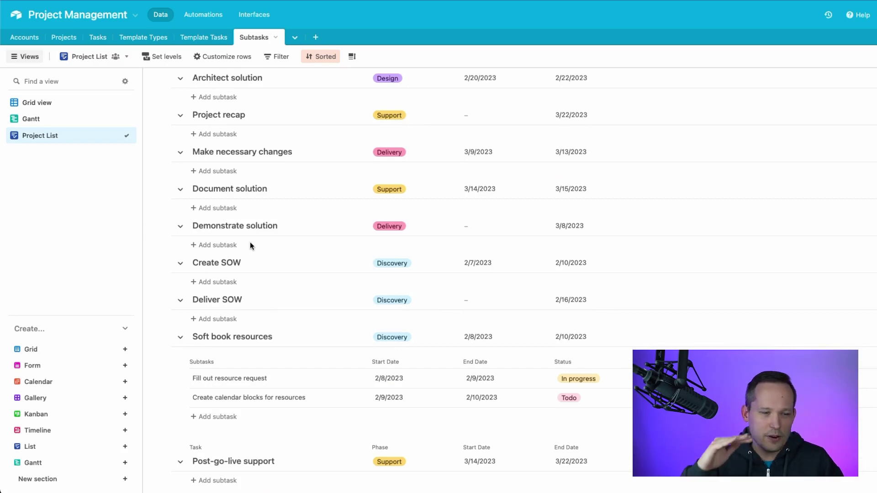
scroll(251, 246, up, 4)
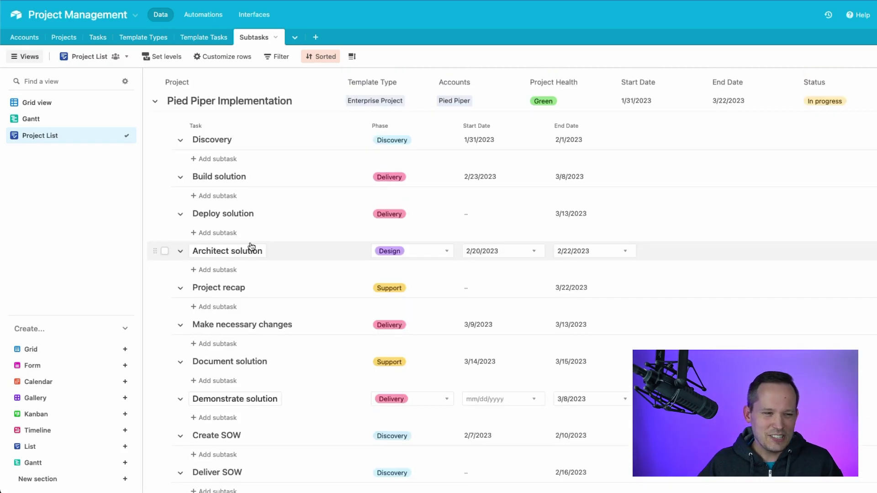
scroll(286, 286, down, 3)
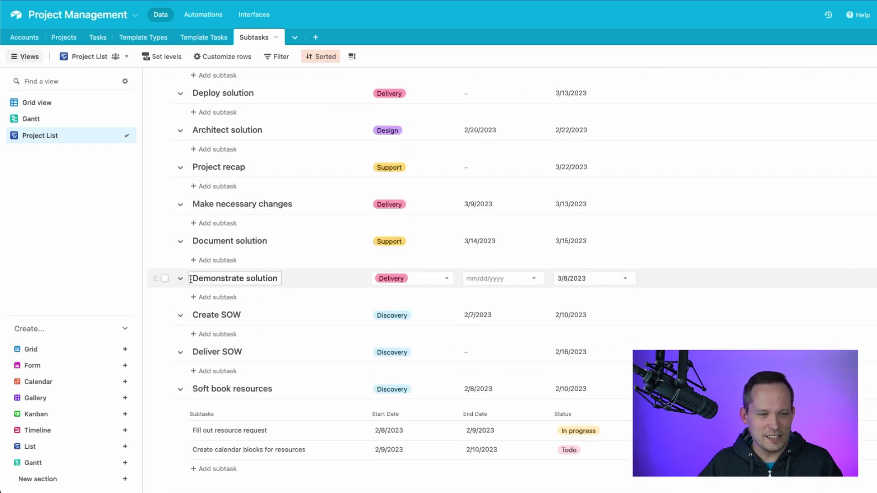
scroll(248, 425, up, 3)
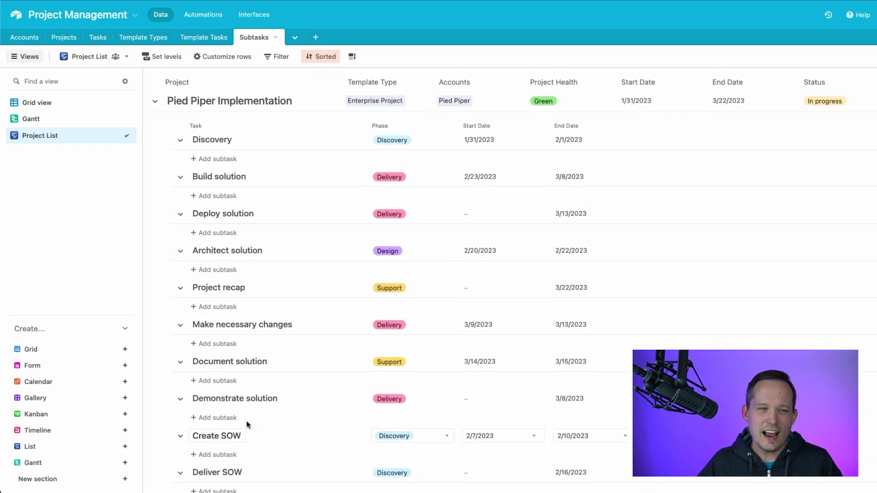
- Delete the 'Is Subtask is unchecked' filter from the Tasks Project List and review the restored subtasks
click(95, 40)
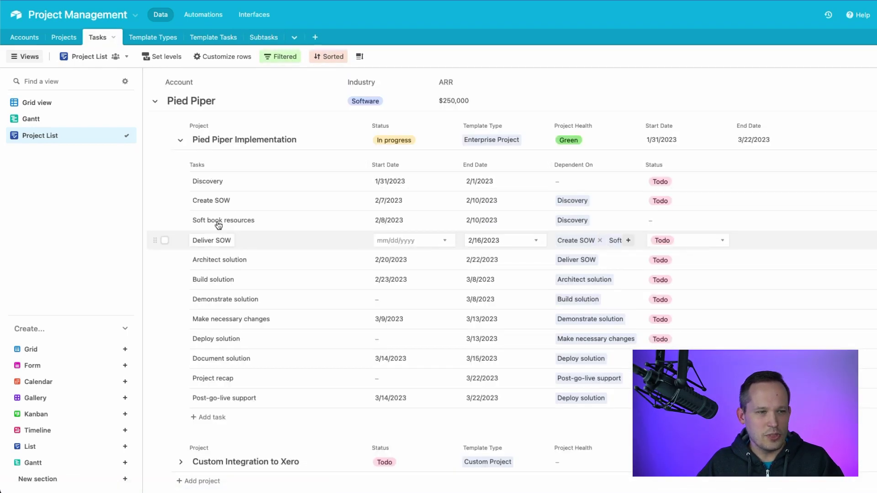
click(280, 56)
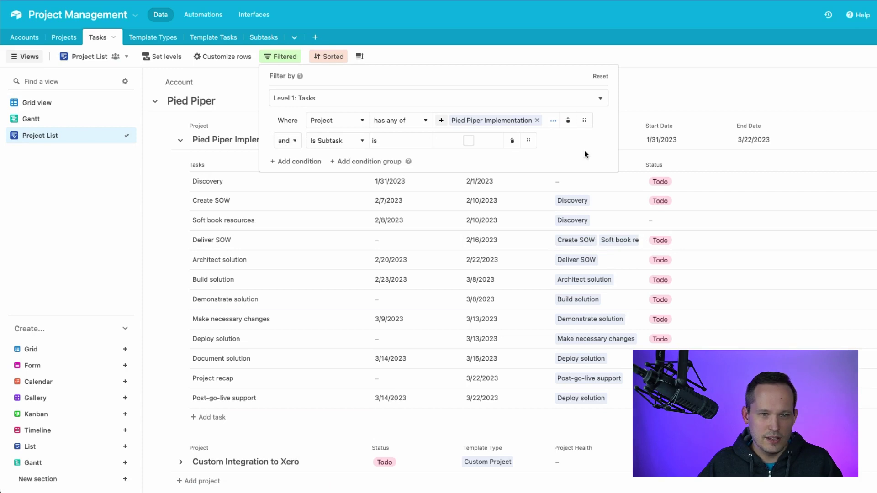
click(512, 141)
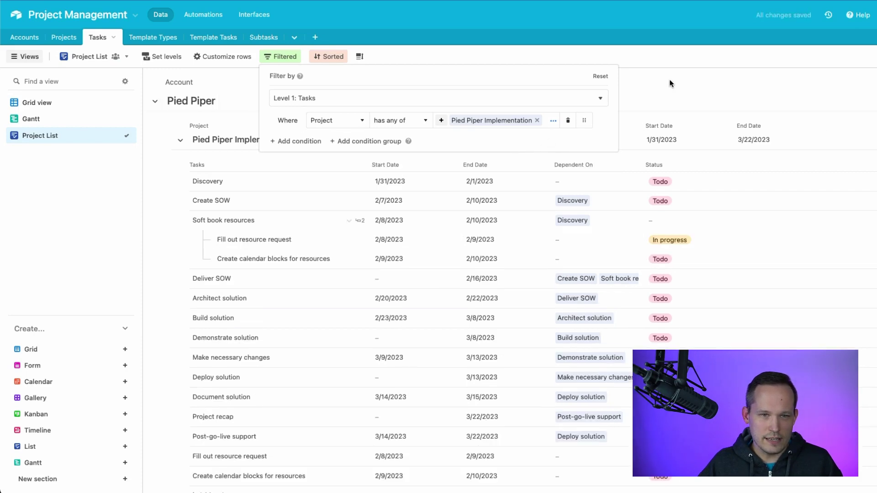
click(335, 261)
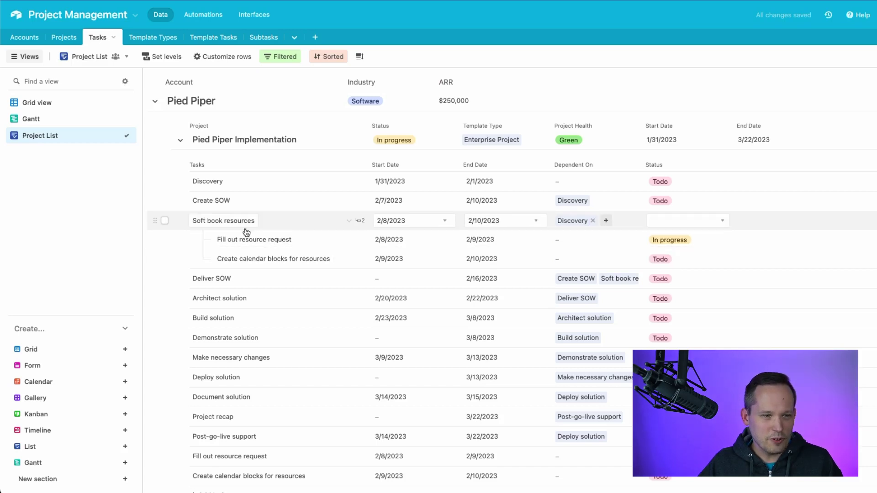
scroll(250, 241, down, 3)
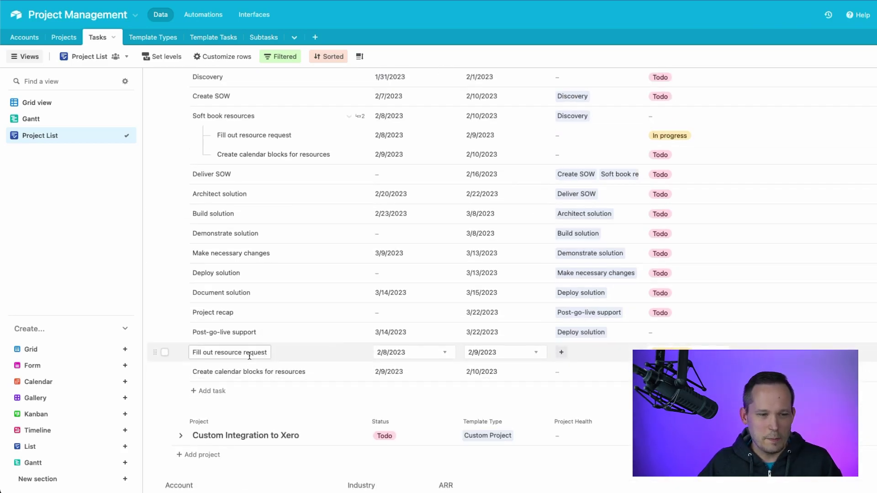
scroll(252, 358, up, 1)
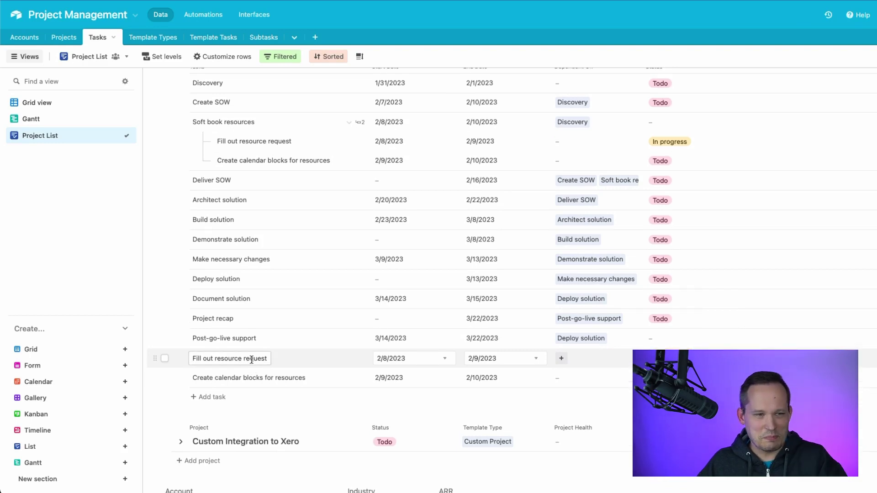
scroll(251, 360, up, 2)
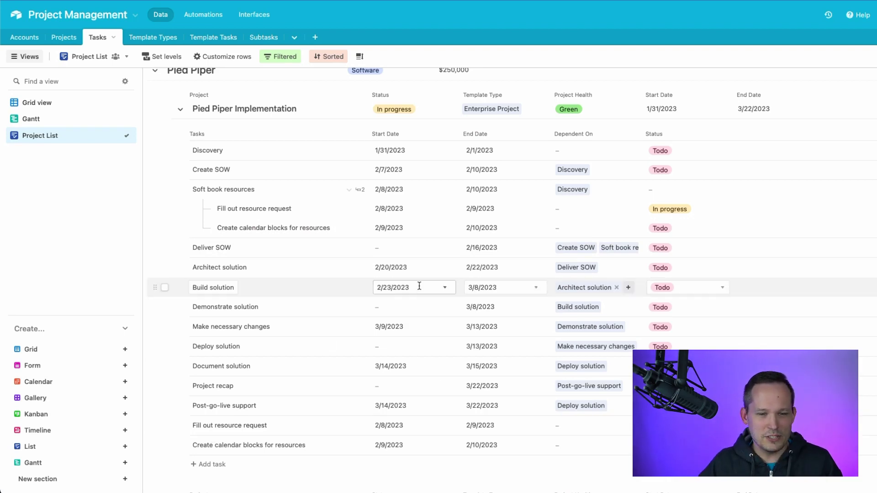
scroll(361, 301, up, 2)
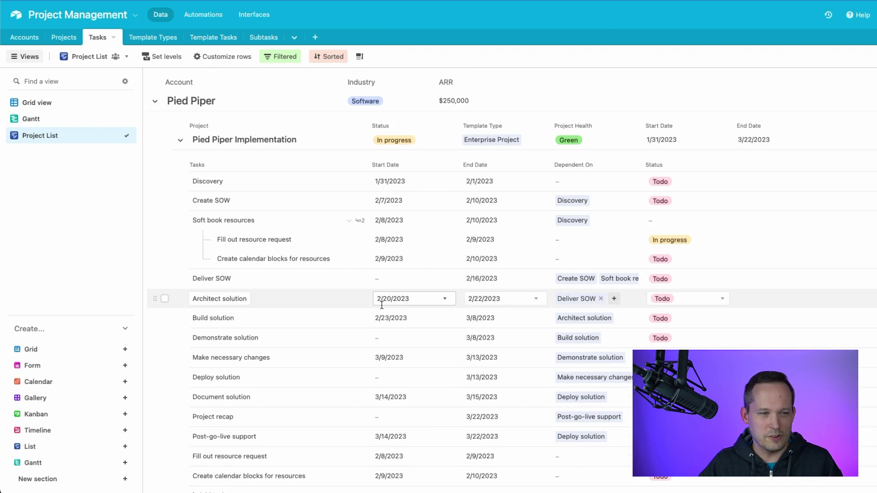
- Compare the Subtasks table, then return to the Tasks table
click(261, 39)
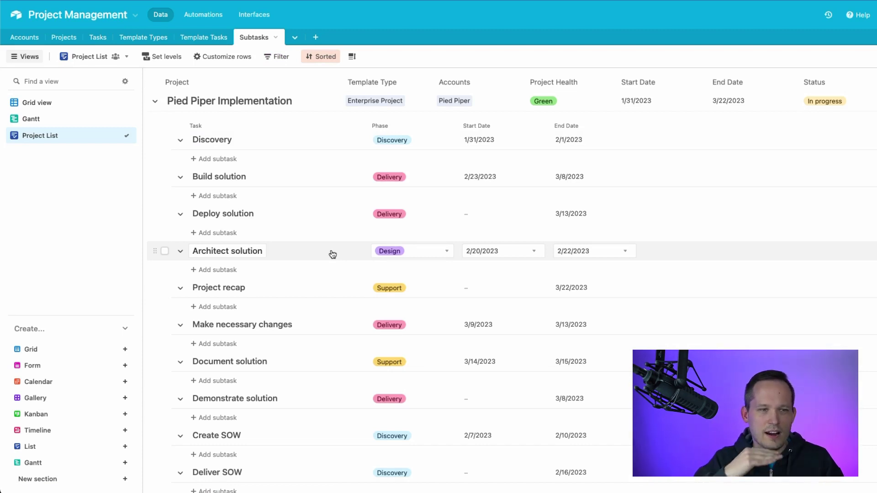
click(98, 37)
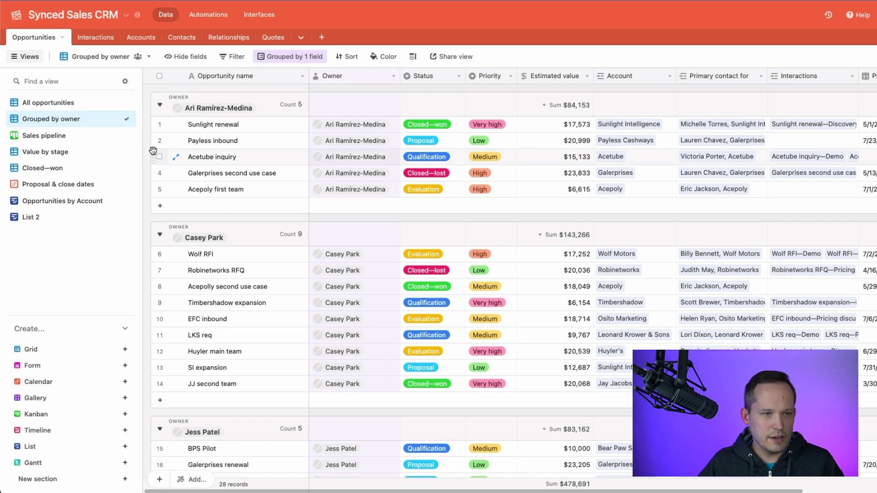
- Reorder CRM opportunities: Acetube inquiry above Payless inbound, Galerprises second use case higher
drag(153, 156, 156, 142)
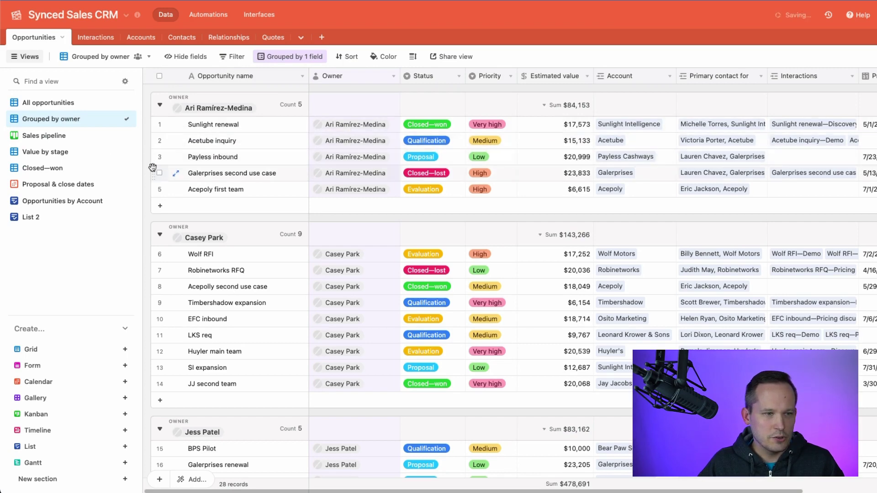
drag(156, 172, 157, 147)
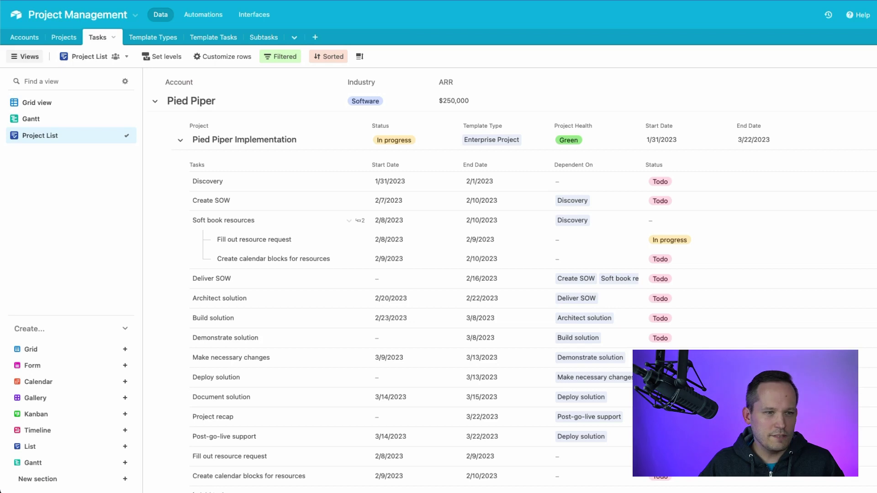
scroll(183, 197, down, 1)
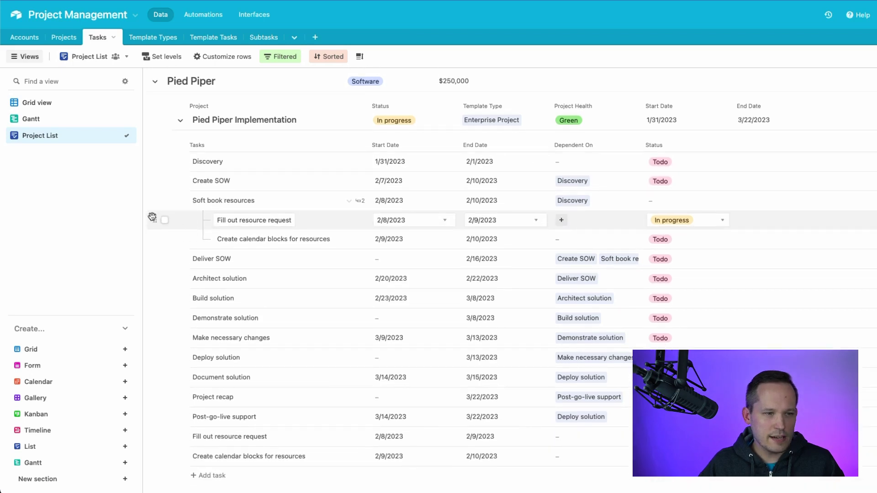
- Nest Fill out resource request under Discovery, and Create calendar blocks and Soft book resources under Create SOW
drag(153, 217, 153, 171)
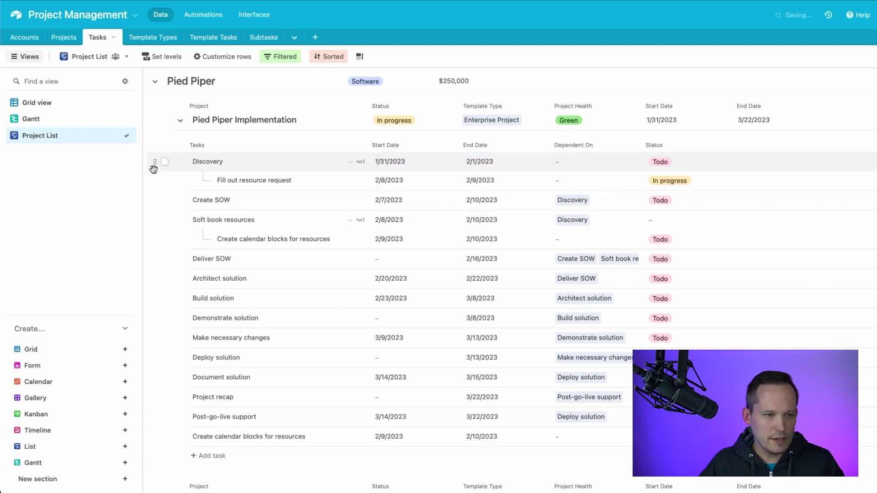
drag(151, 216, 153, 197)
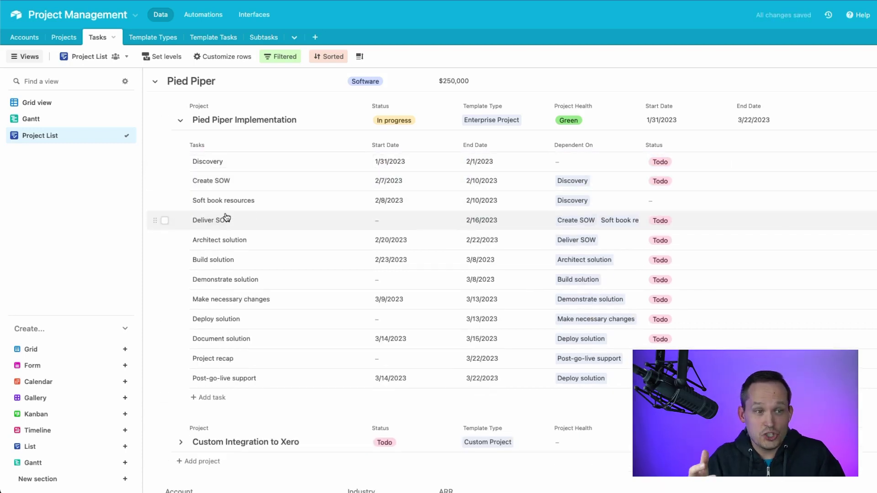
drag(157, 188, 158, 174)
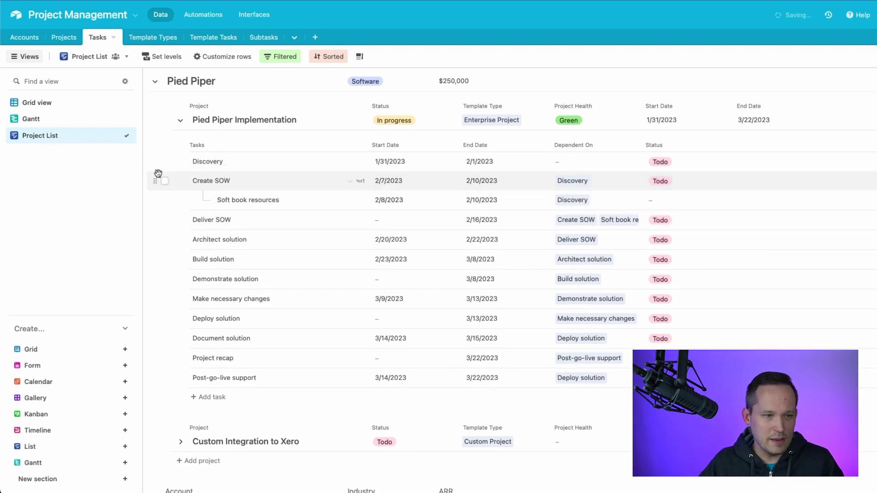
scroll(235, 270, down, 3)
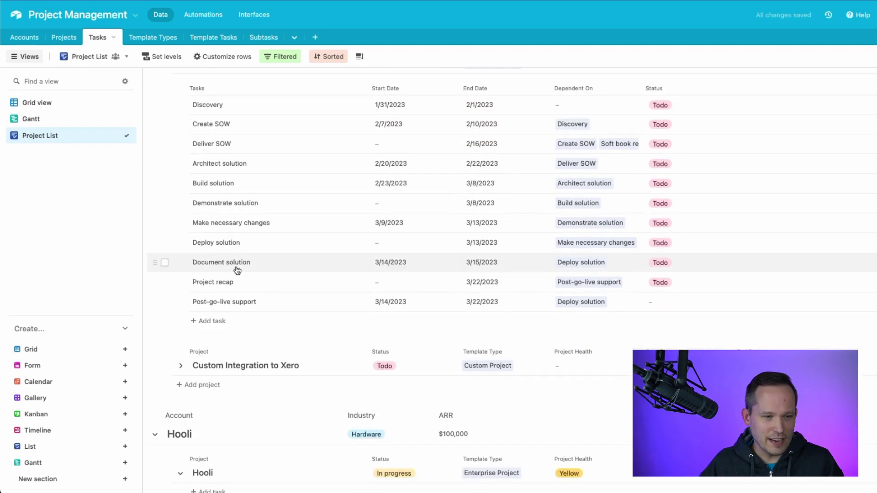
scroll(235, 270, up, 2)
scroll(237, 270, up, 1)
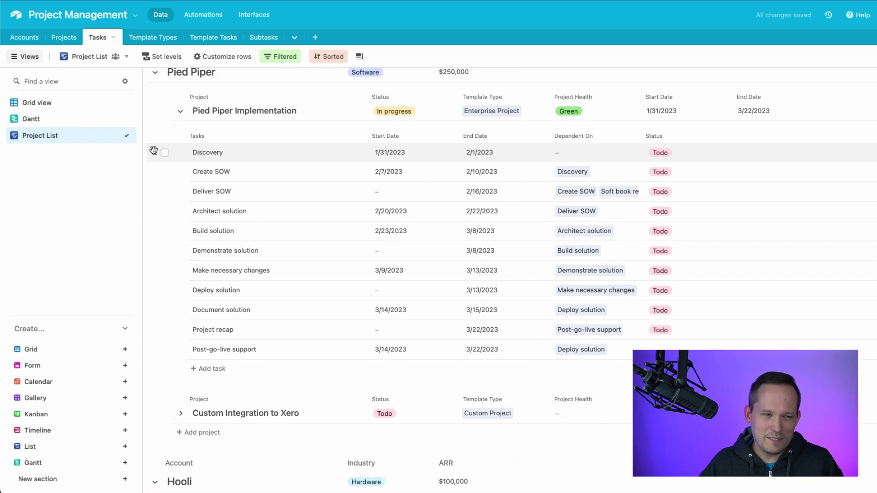
scroll(214, 153, up, 1)
scroll(217, 169, down, 3)
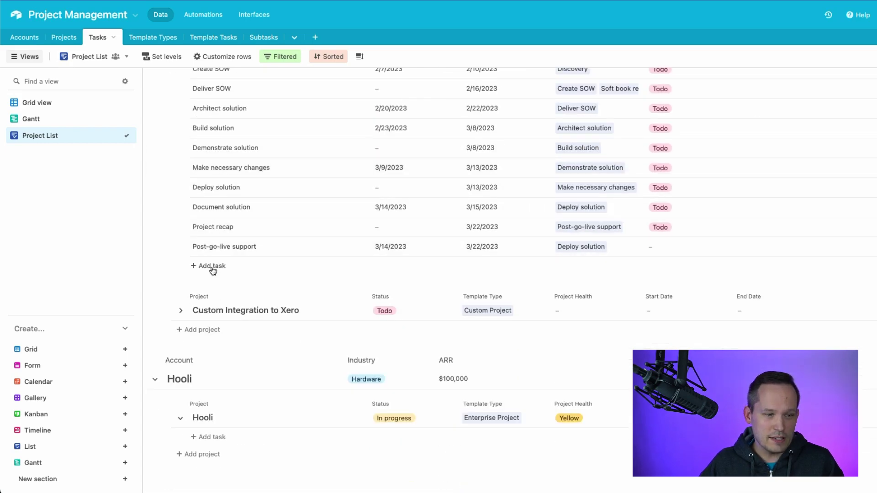
- Toggle Custom Integration to Xero, collapse Pied Piper Implementation, and collapse then re-expand the Pied Piper account
click(181, 311)
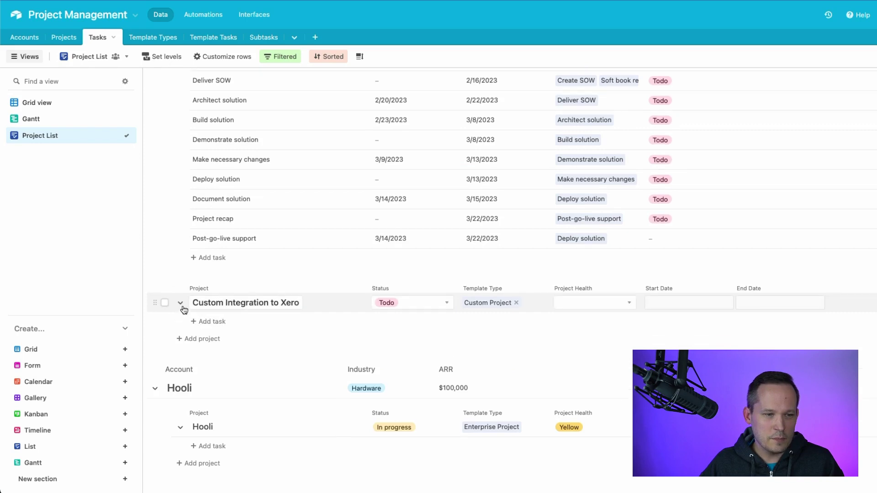
click(182, 303)
scroll(173, 201, up, 4)
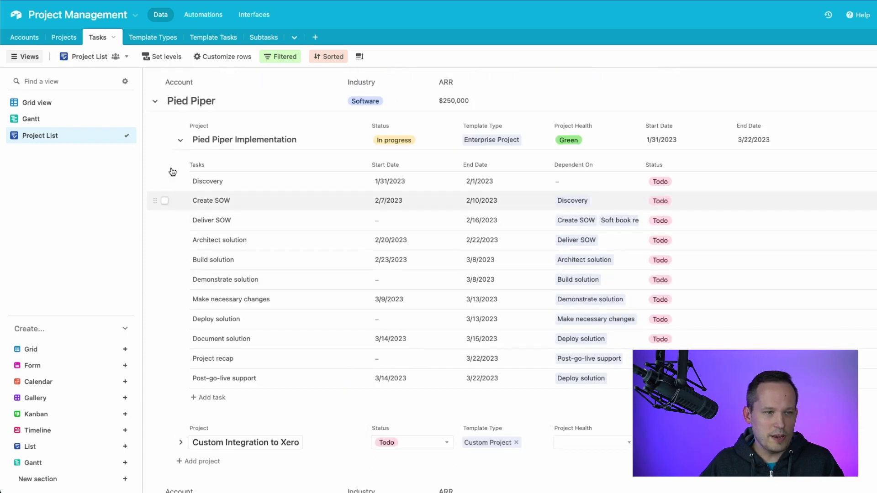
click(180, 140)
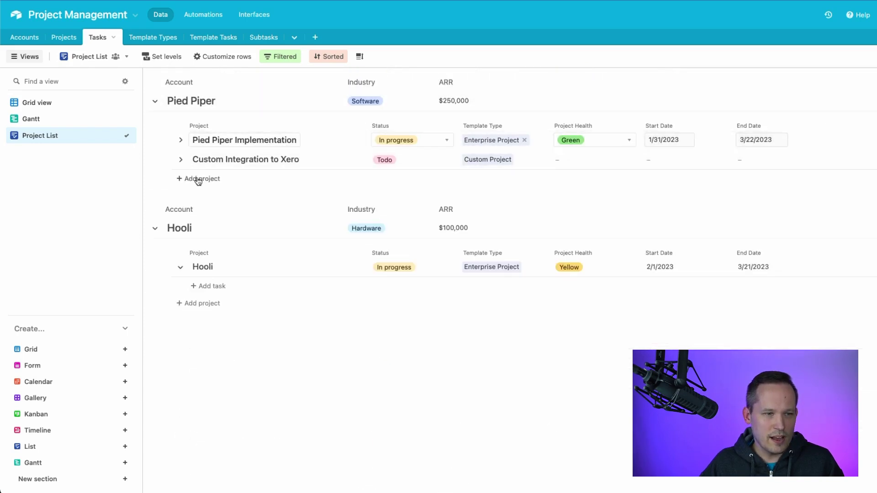
click(154, 102)
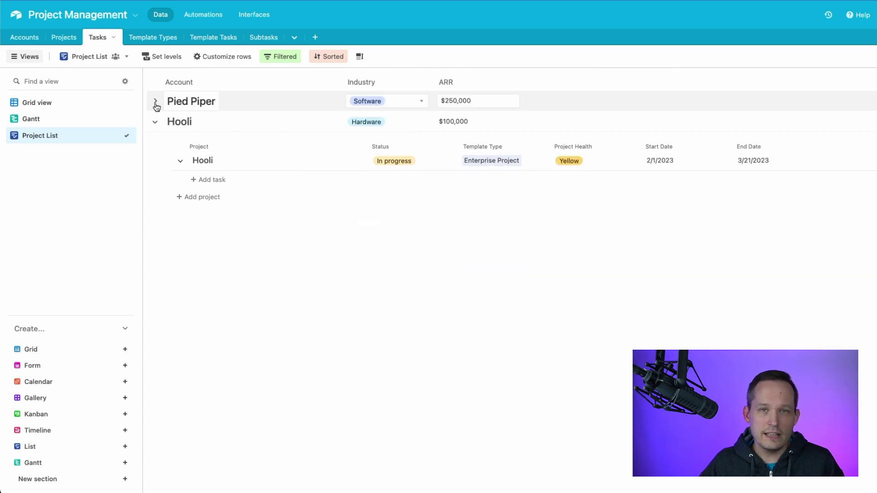
click(155, 104)
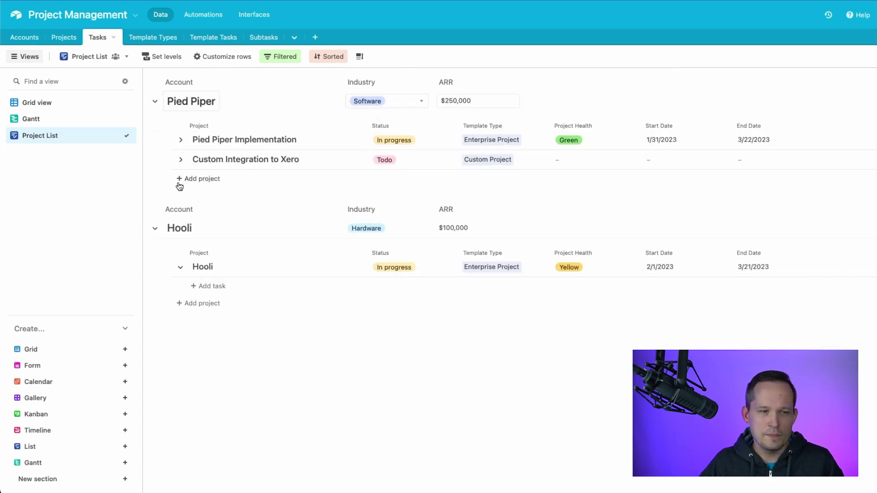